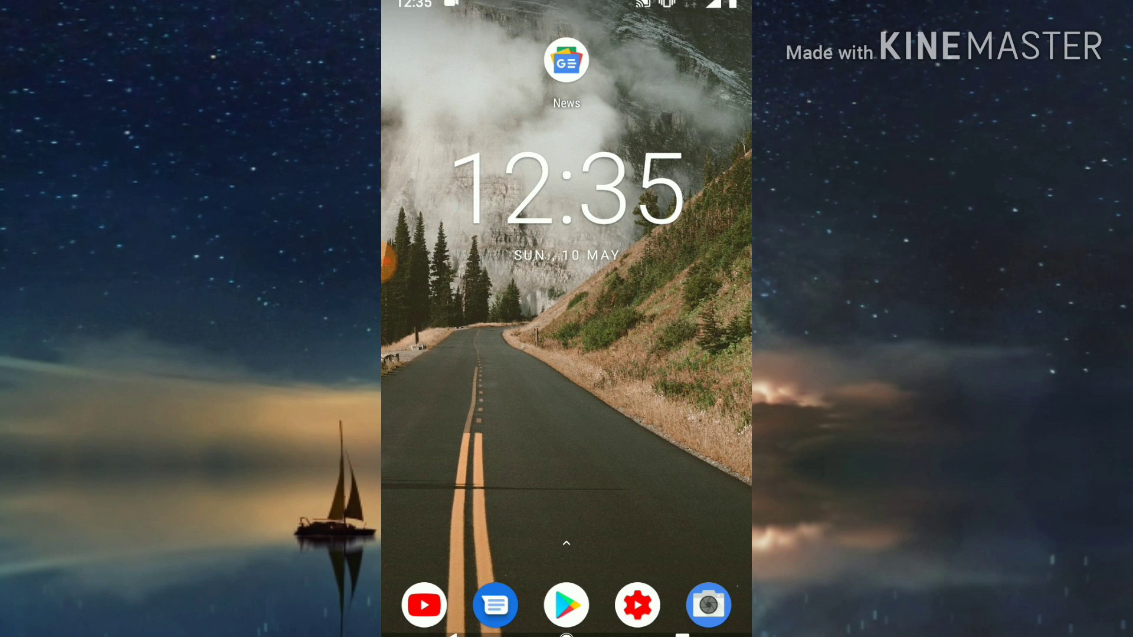
{"action": "left_click_drag", "start_coordinate": [566, 531], "coordinate": [566, 236]}
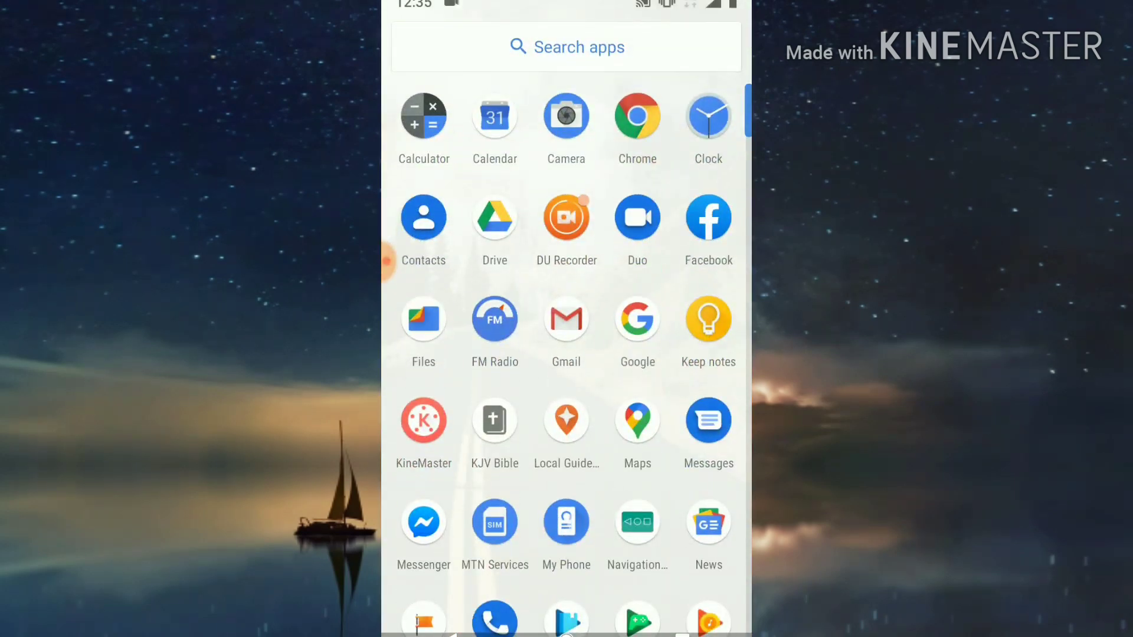
{"action": "left_click", "coordinate": [637, 116]}
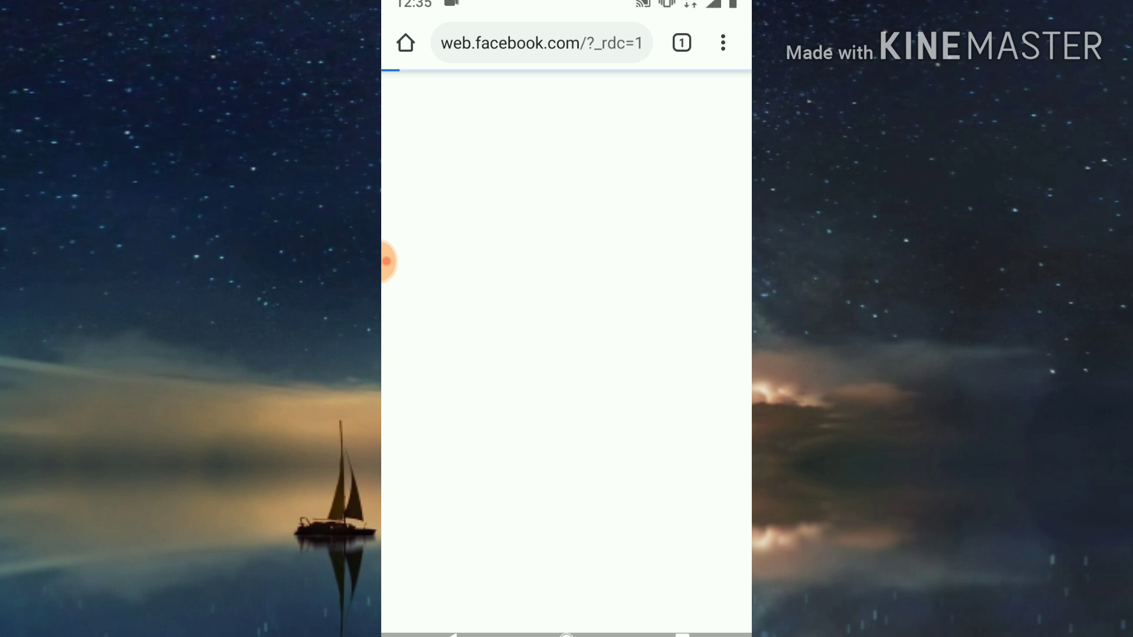
{"action": "left_click", "coordinate": [541, 43]}
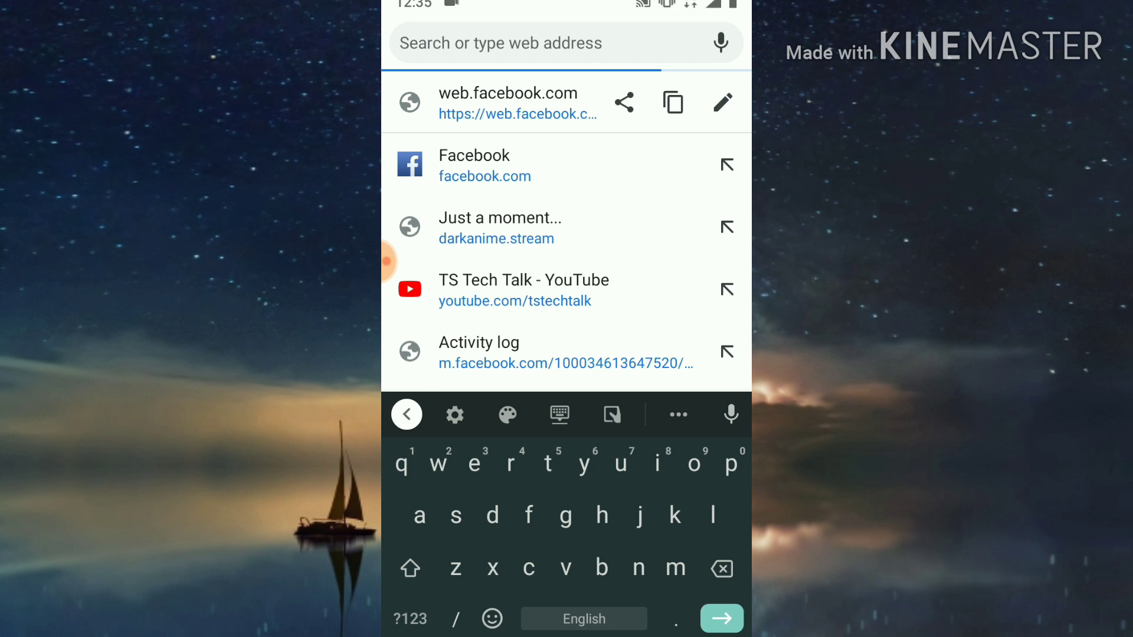
{"action": "left_click", "coordinate": [723, 102]}
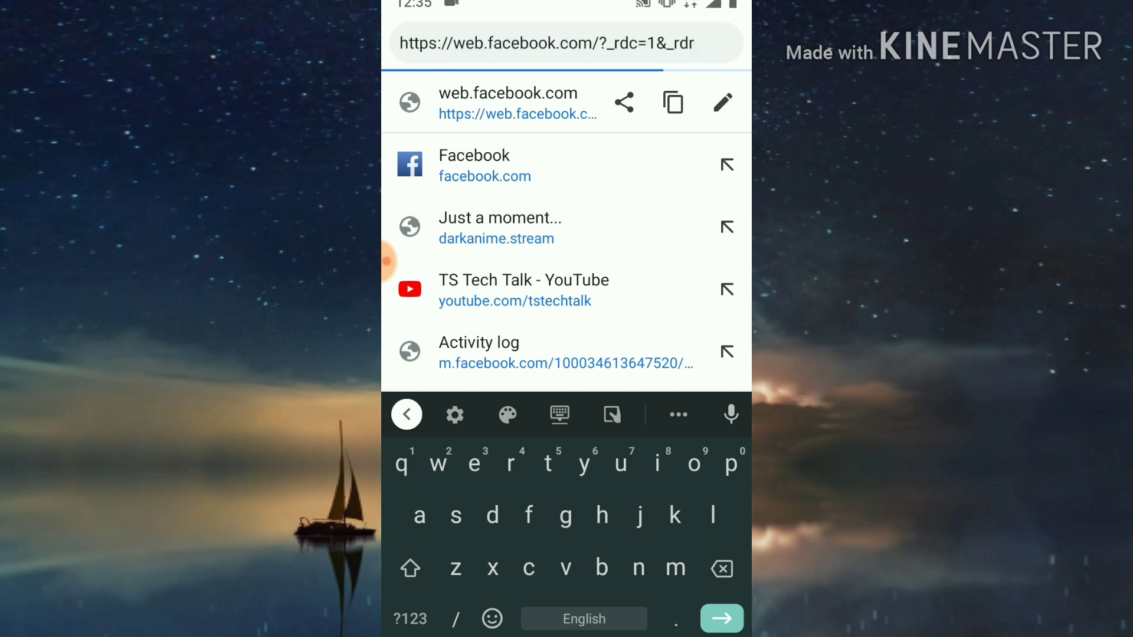
{"action": "key", "text": "BackSpace"}
{"action": "key", "text": "BackSpace"}
{"action": "key", "text": "BackSpace"}
{"action": "key", "text": "BackSpace"}
{"action": "key", "text": "BackSpace"}
{"action": "key", "text": "BackSpace"}
{"action": "key", "text": "Return"}
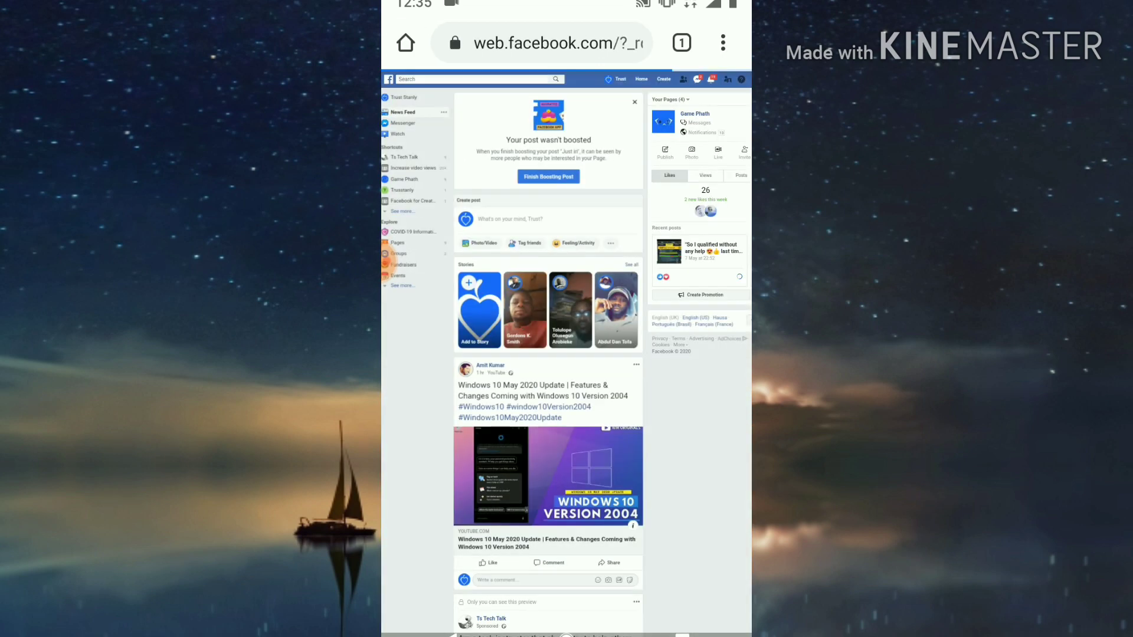
Close the desktop Facebook tab, relaunch Chrome and open facebook.com by typing 'fa'
{"action": "left_click", "coordinate": [681, 43]}
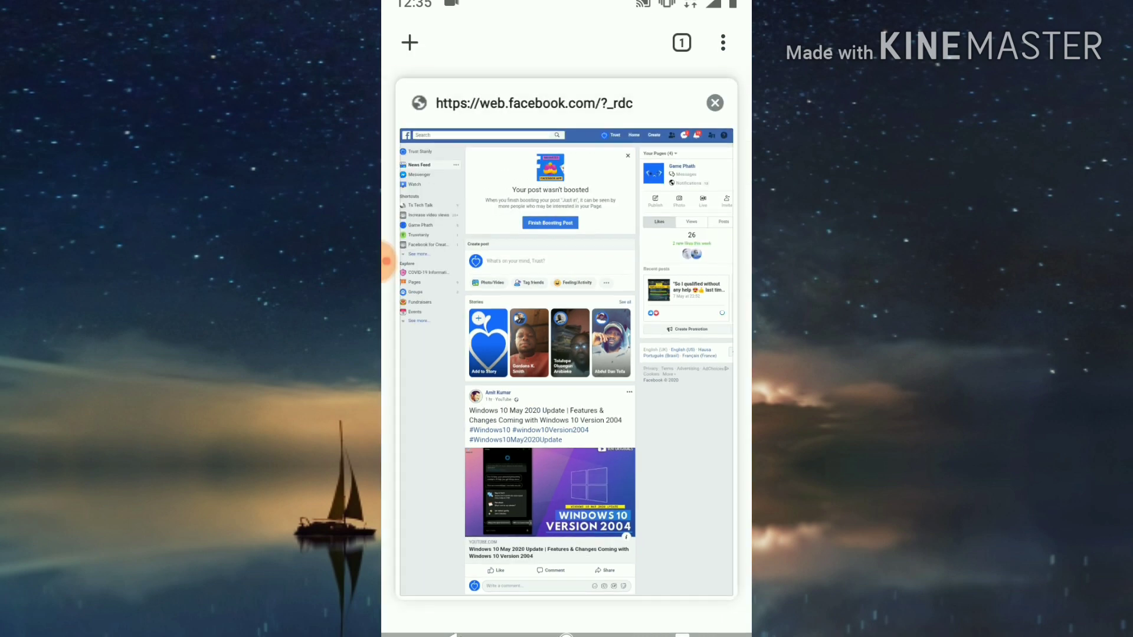
{"action": "left_click", "coordinate": [714, 102]}
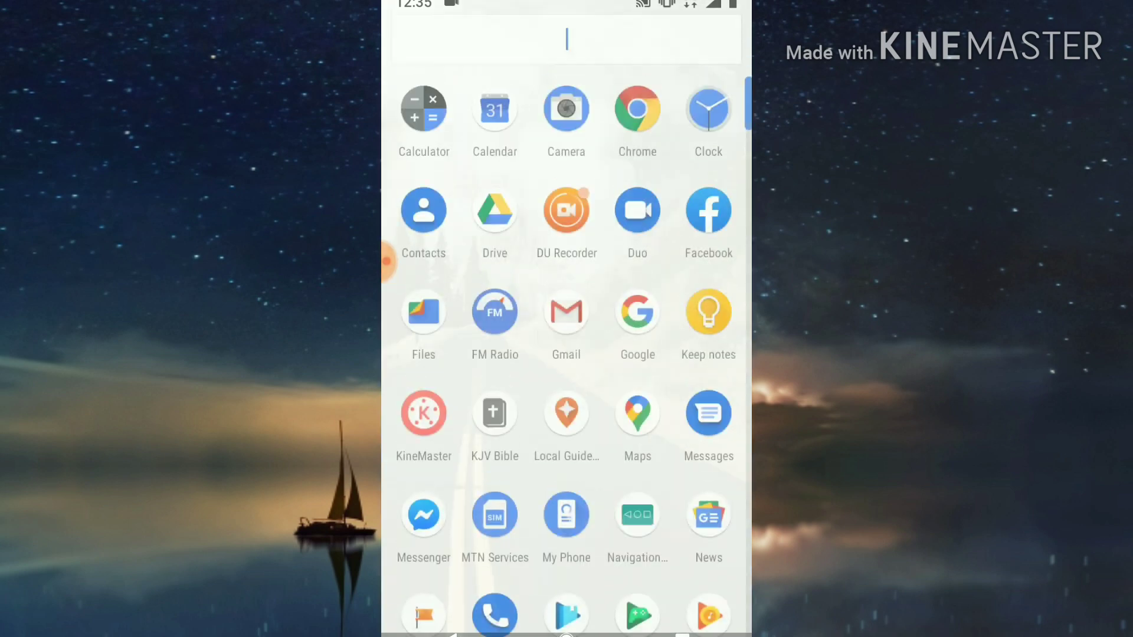
{"action": "left_click", "coordinate": [638, 115]}
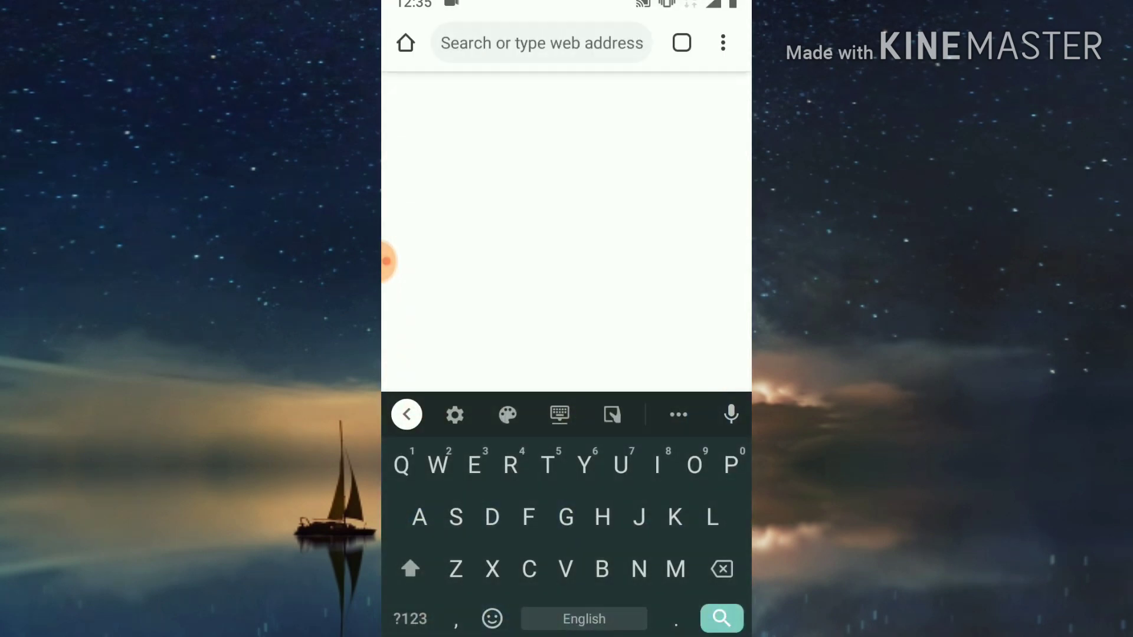
{"action": "left_click", "coordinate": [531, 43]}
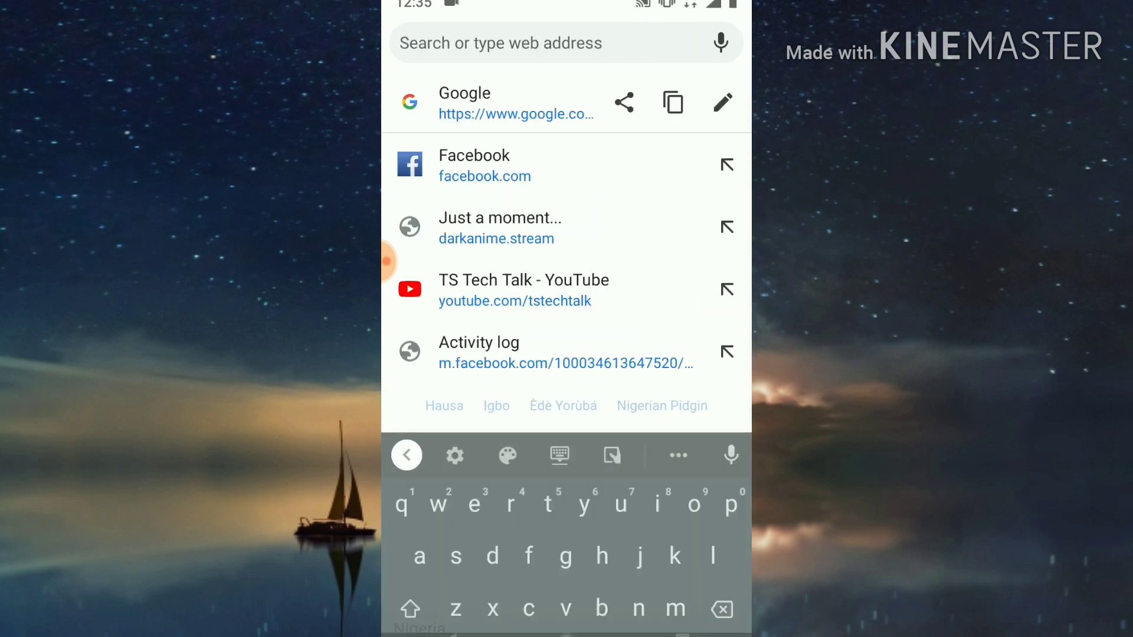
{"action": "type", "text": "fa"}
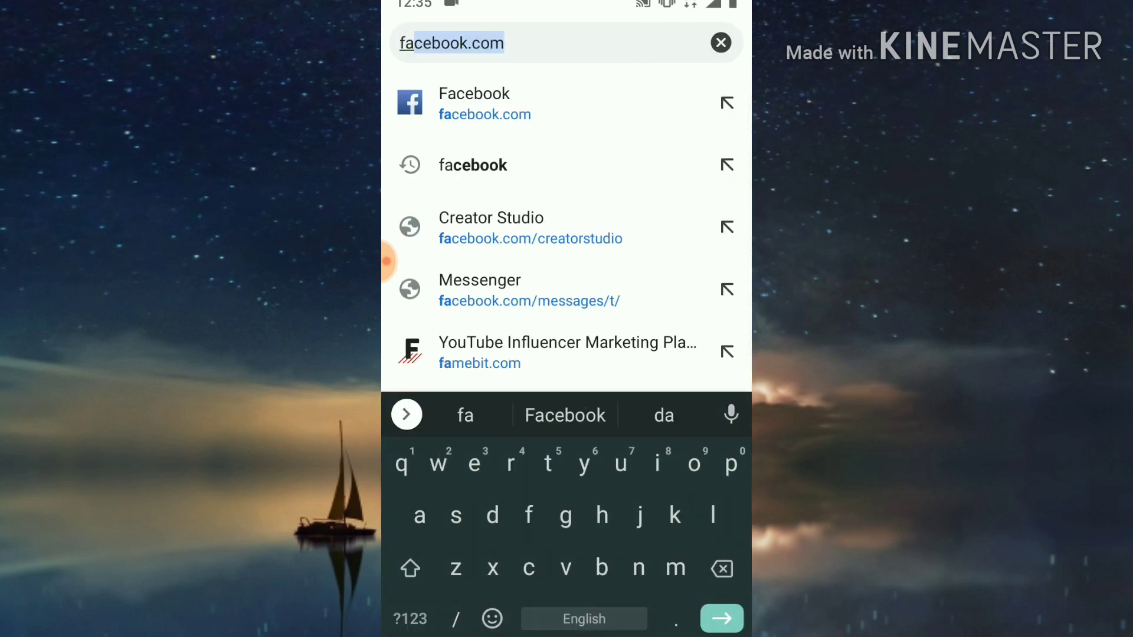
{"action": "key", "text": "Return"}
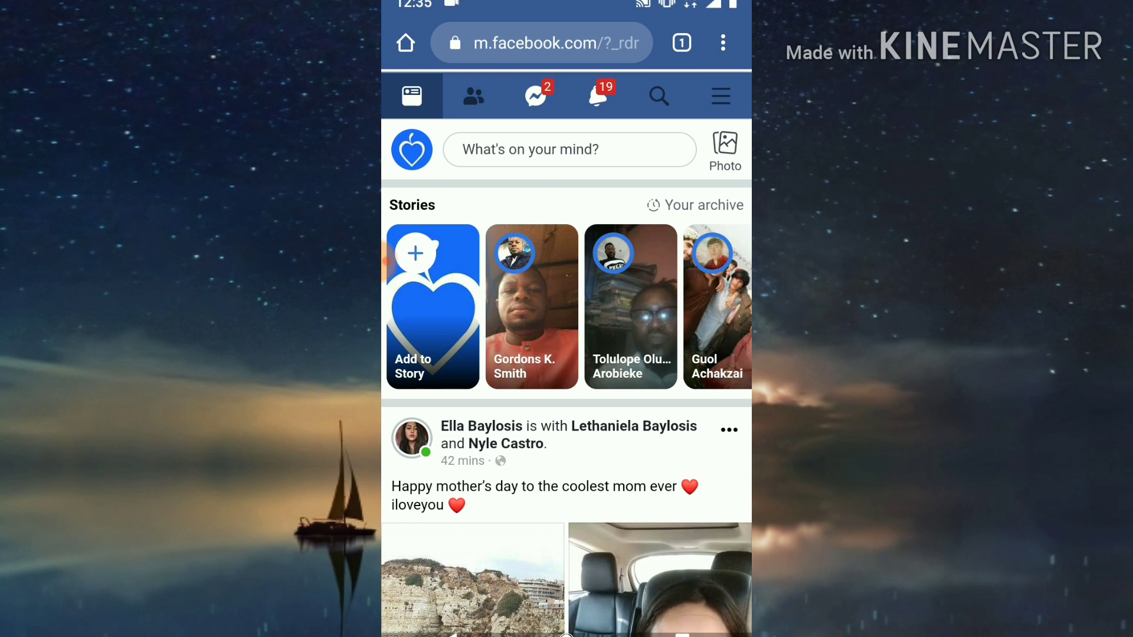
Turn on auto-rotate in Quick Settings, then pull to refresh the mobile Facebook feed
{"action": "scroll", "coordinate": [567, 325], "scroll_direction": "down", "scroll_amount": 5}
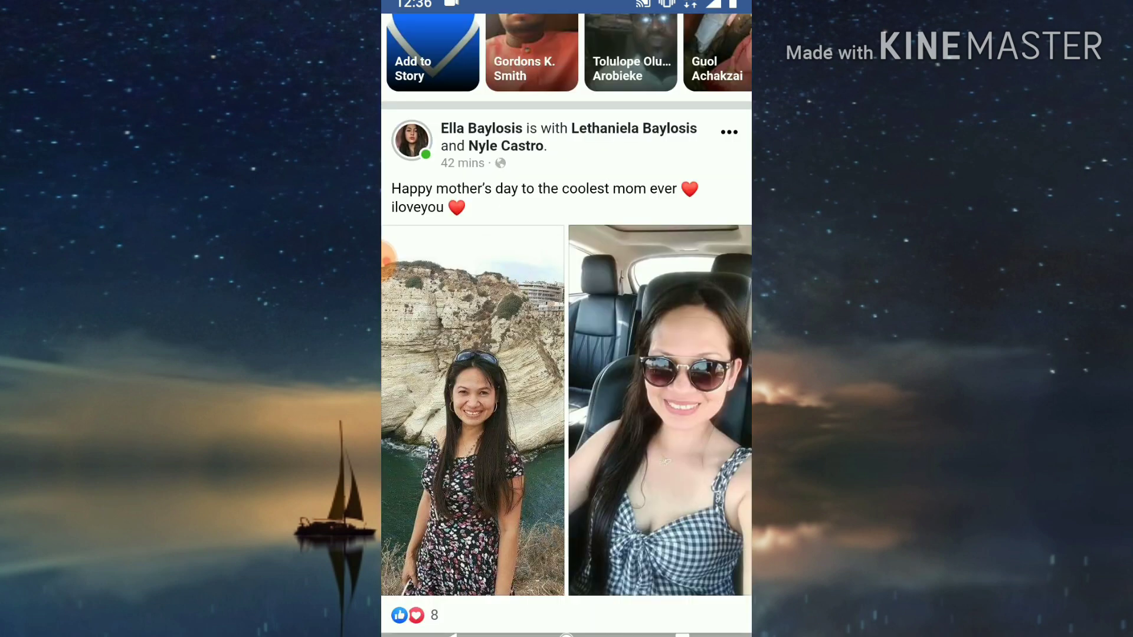
{"action": "scroll", "coordinate": [387, 261], "scroll_direction": "up", "scroll_amount": 5}
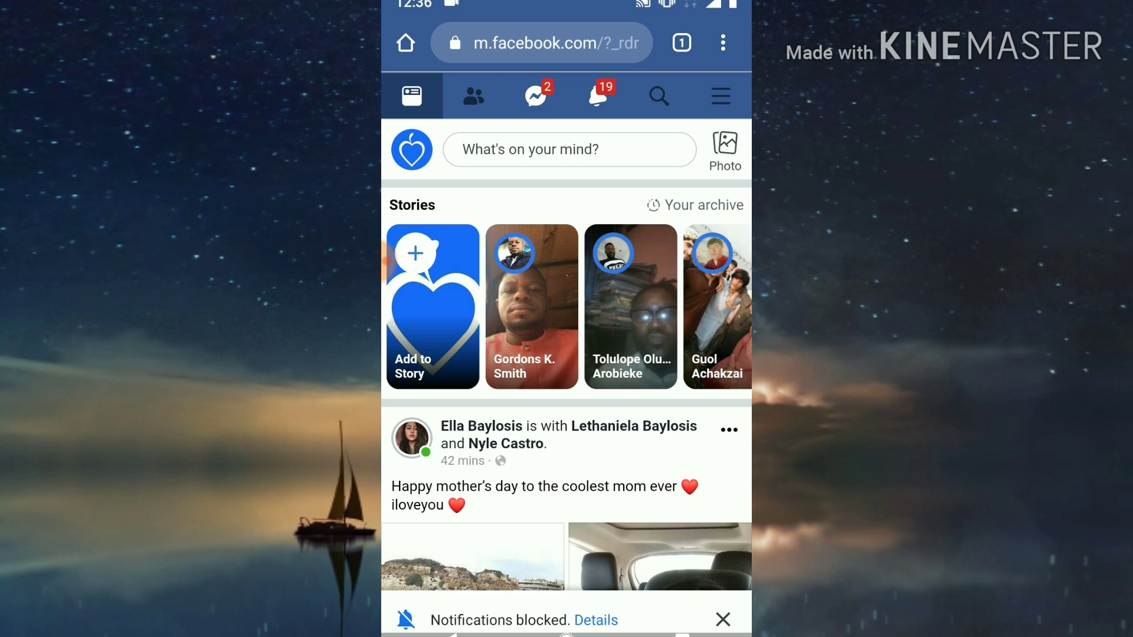
{"action": "left_click_drag", "start_coordinate": [567, 6], "coordinate": [566, 384]}
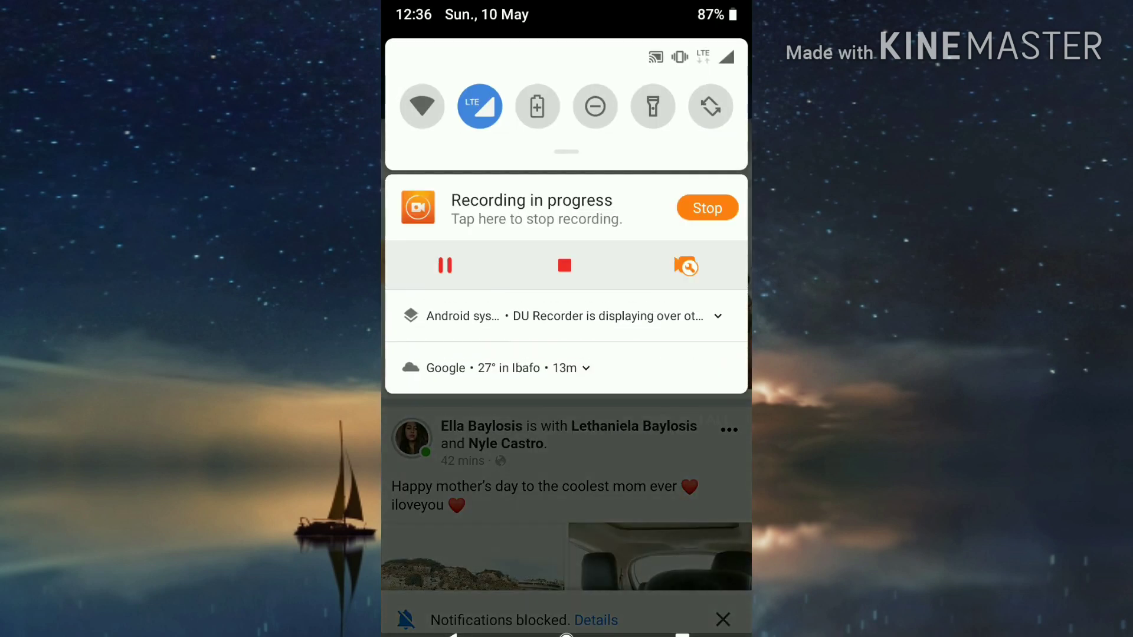
{"action": "left_click_drag", "start_coordinate": [566, 151], "coordinate": [566, 442]}
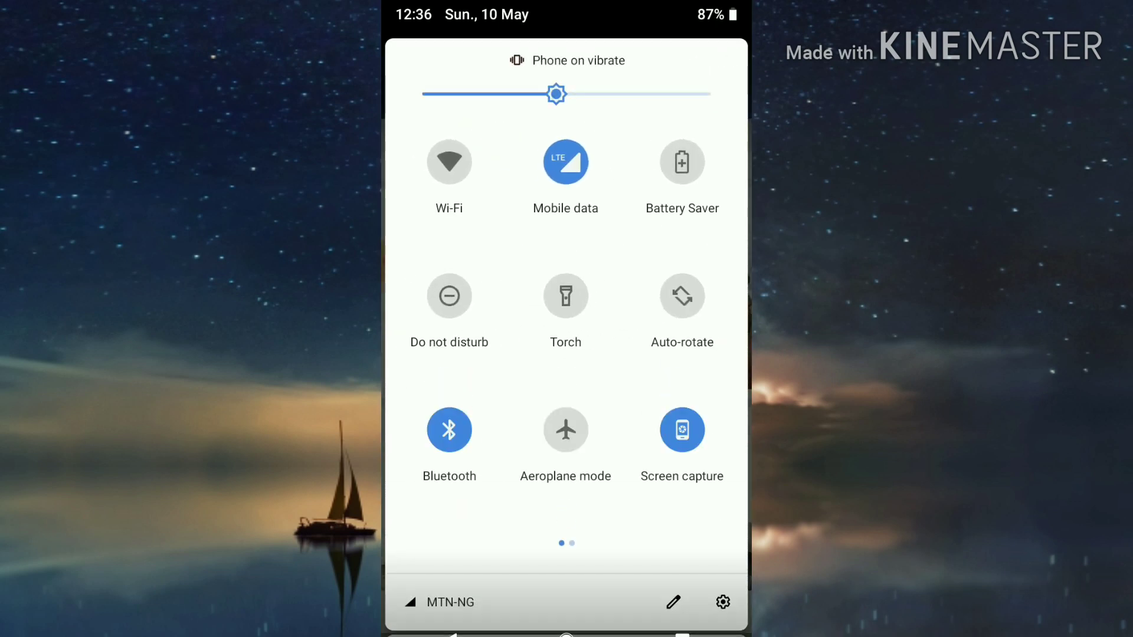
{"action": "left_click", "coordinate": [682, 296]}
{"action": "left_click_drag", "start_coordinate": [649, 325], "coordinate": [442, 324]}
{"action": "left_click_drag", "start_coordinate": [566, 531], "coordinate": [566, 177]}
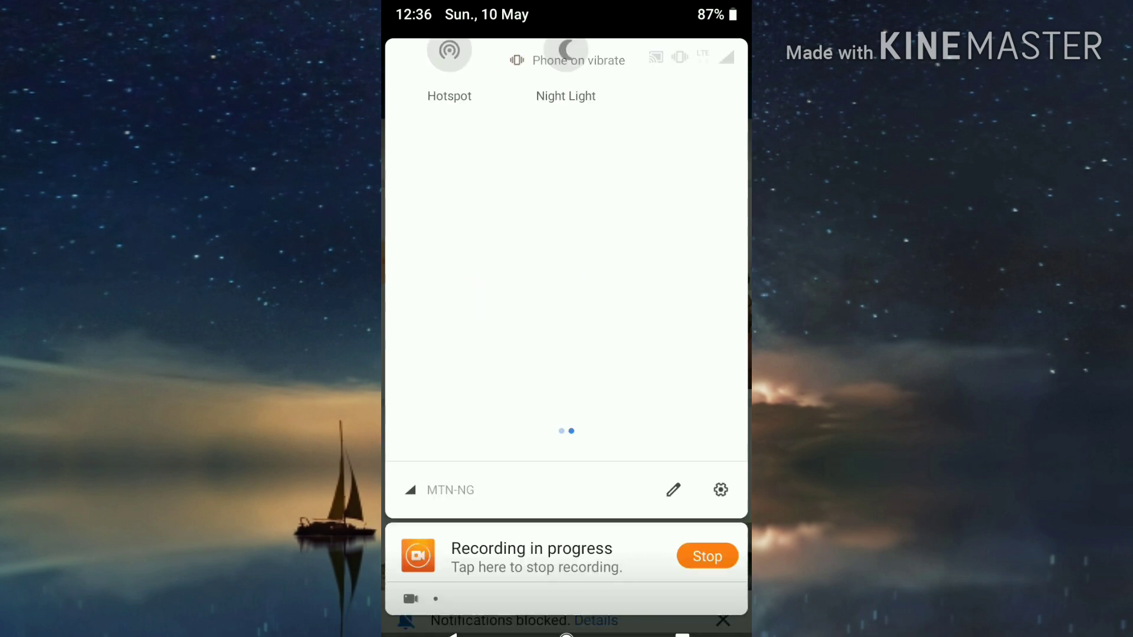
{"action": "left_click_drag", "start_coordinate": [567, 378], "coordinate": [567, 59]}
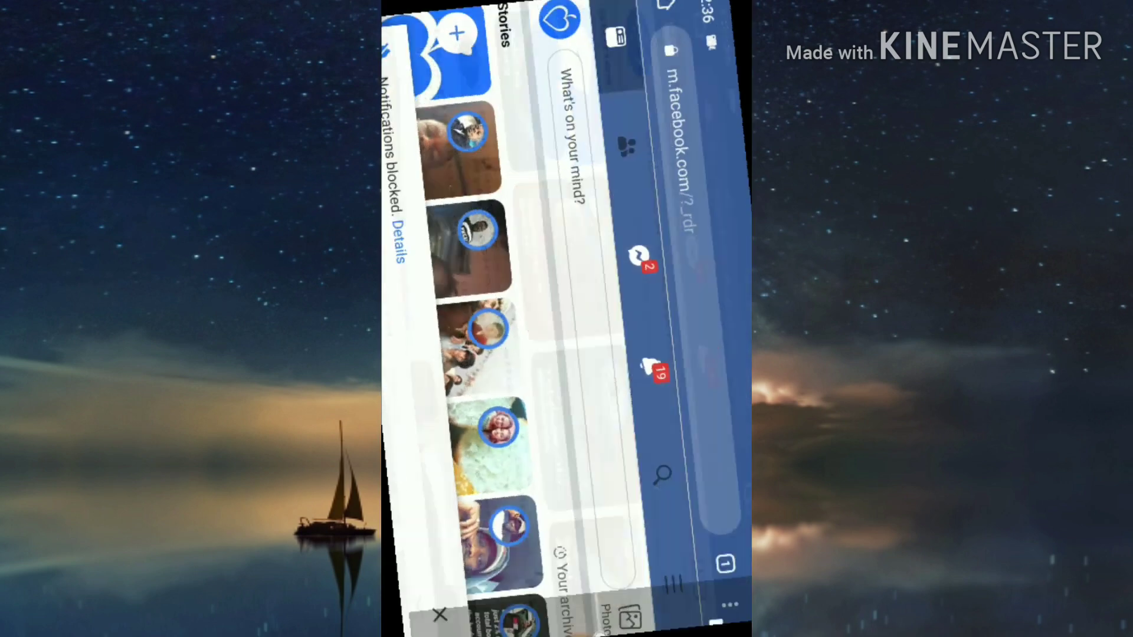
{"action": "left_click_drag", "start_coordinate": [590, 319], "coordinate": [484, 319]}
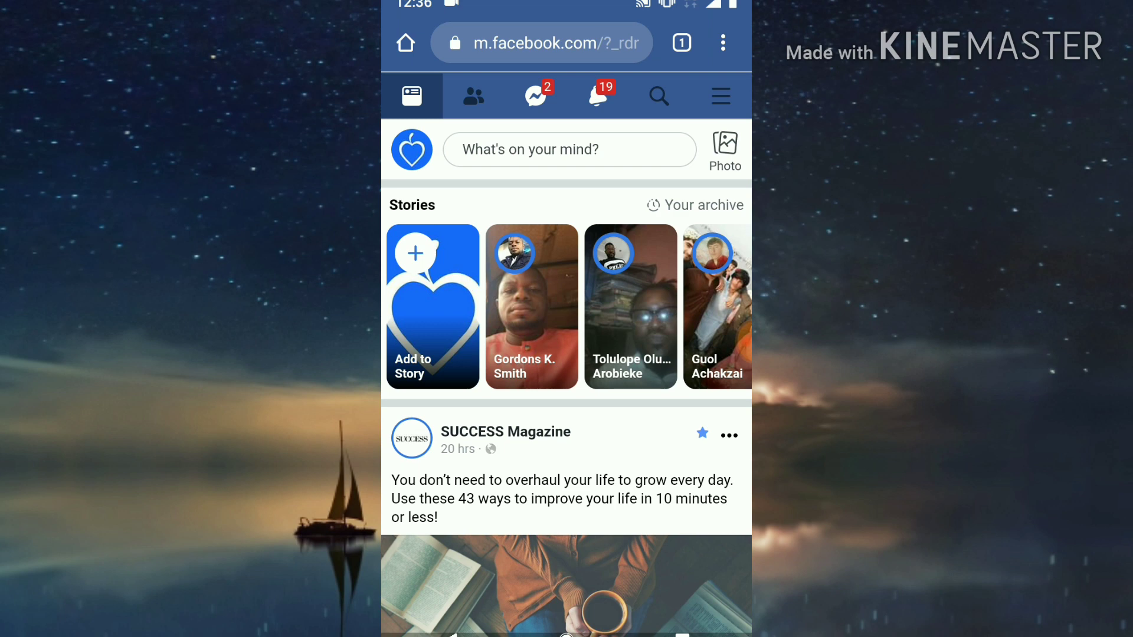
Open a new tab from Chrome's three-dot menu
{"action": "scroll", "coordinate": [567, 354], "scroll_direction": "down", "scroll_amount": 2}
{"action": "scroll", "coordinate": [566, 354], "scroll_direction": "down", "scroll_amount": 7}
{"action": "scroll", "coordinate": [566, 354], "scroll_direction": "up", "scroll_amount": 10}
{"action": "left_click", "coordinate": [723, 42]}
{"action": "key", "text": "Escape"}
{"action": "left_click", "coordinate": [723, 42]}
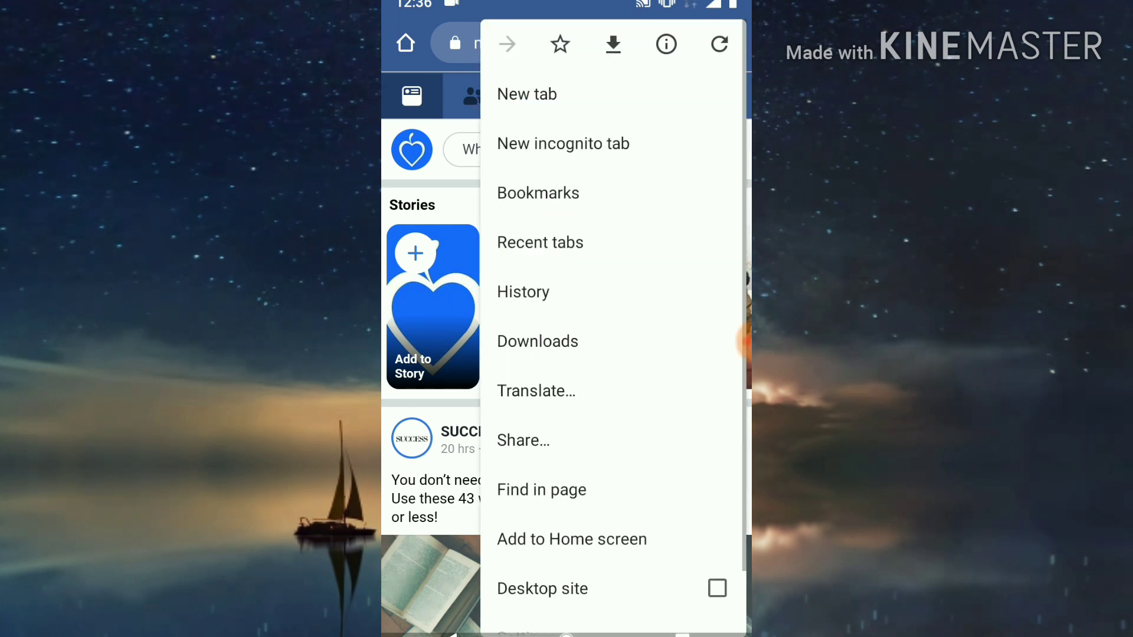
{"action": "key", "text": "Escape"}
{"action": "left_click", "coordinate": [723, 43]}
{"action": "left_click", "coordinate": [619, 94]}
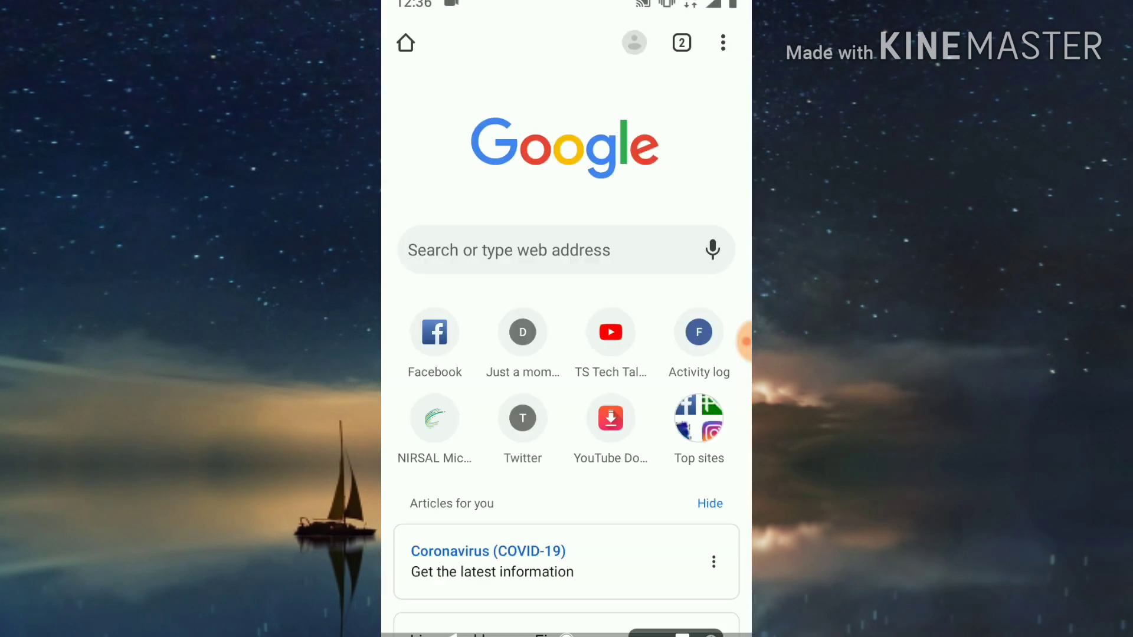
Close the Facebook tab in the tab switcher, leaving only the new tab page
{"action": "left_click", "coordinate": [681, 43]}
{"action": "left_click", "coordinate": [715, 102]}
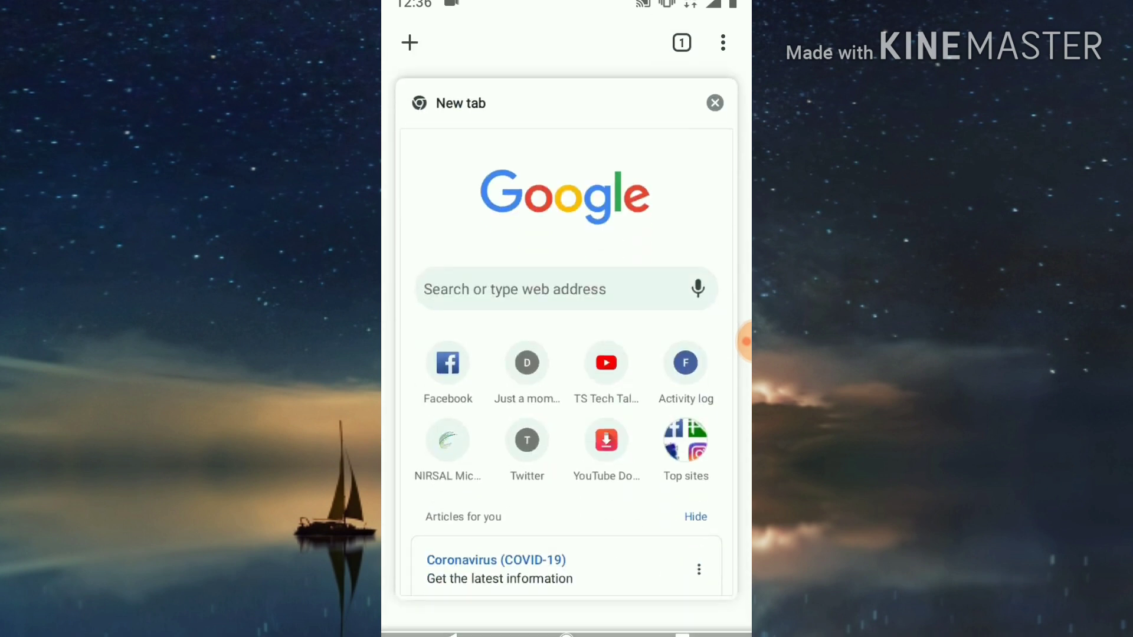
{"action": "left_click", "coordinate": [567, 354]}
{"action": "left_click", "coordinate": [723, 42]}
{"action": "key", "text": "Escape"}
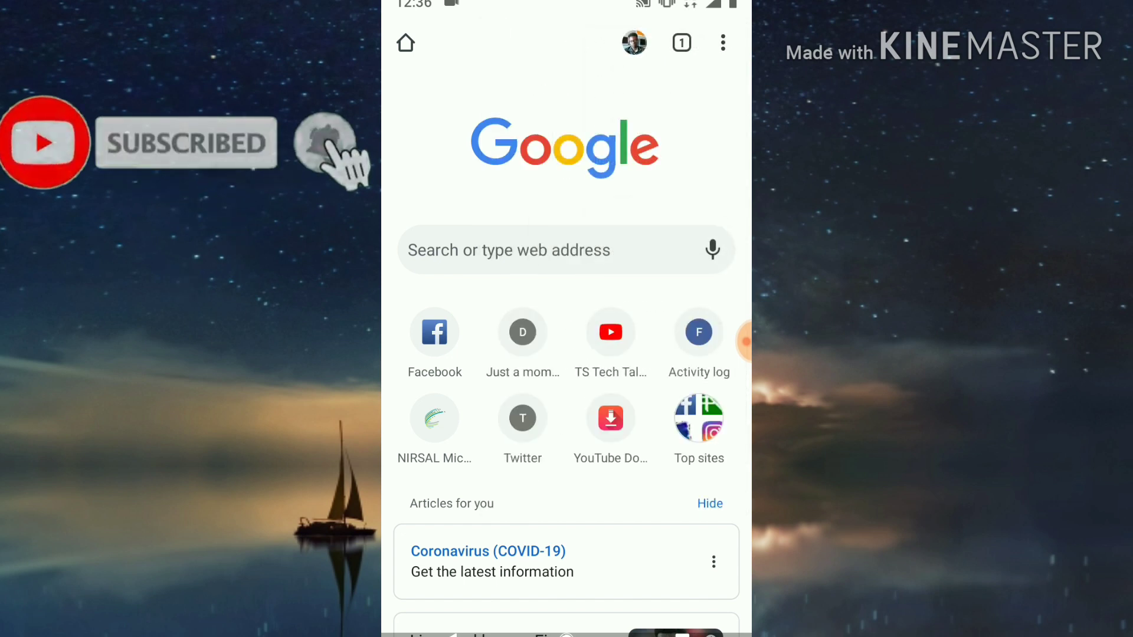
Open facebook.com by typing 'face' and picking the suggested site
{"action": "left_click", "coordinate": [508, 250]}
{"action": "type", "text": "f"}
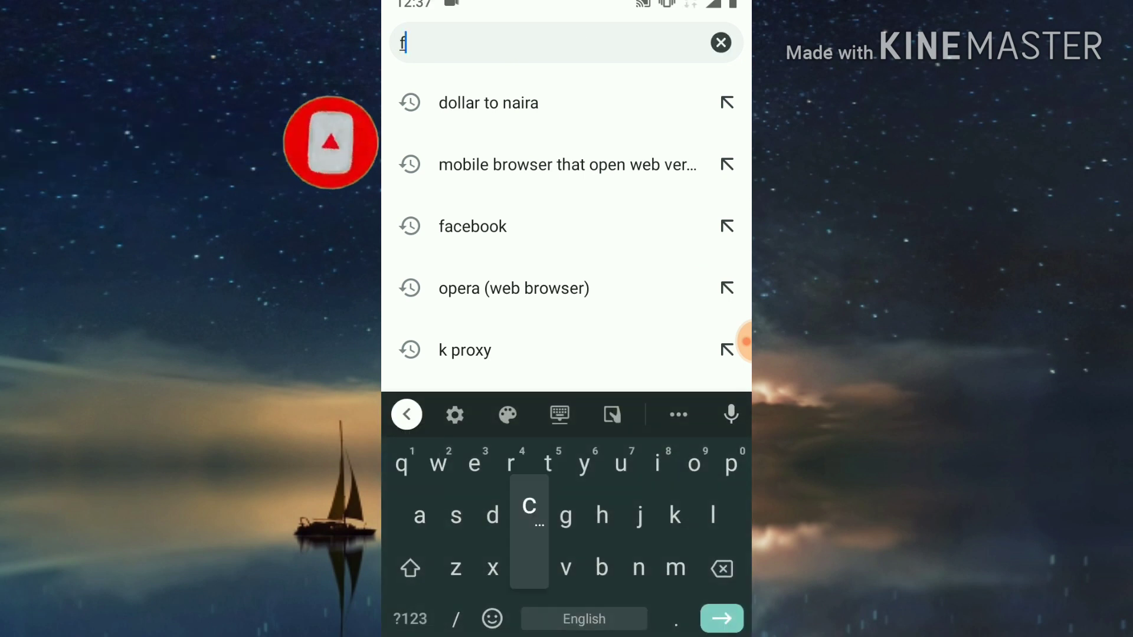
{"action": "type", "text": "ace"}
{"action": "left_click", "coordinate": [483, 104]}
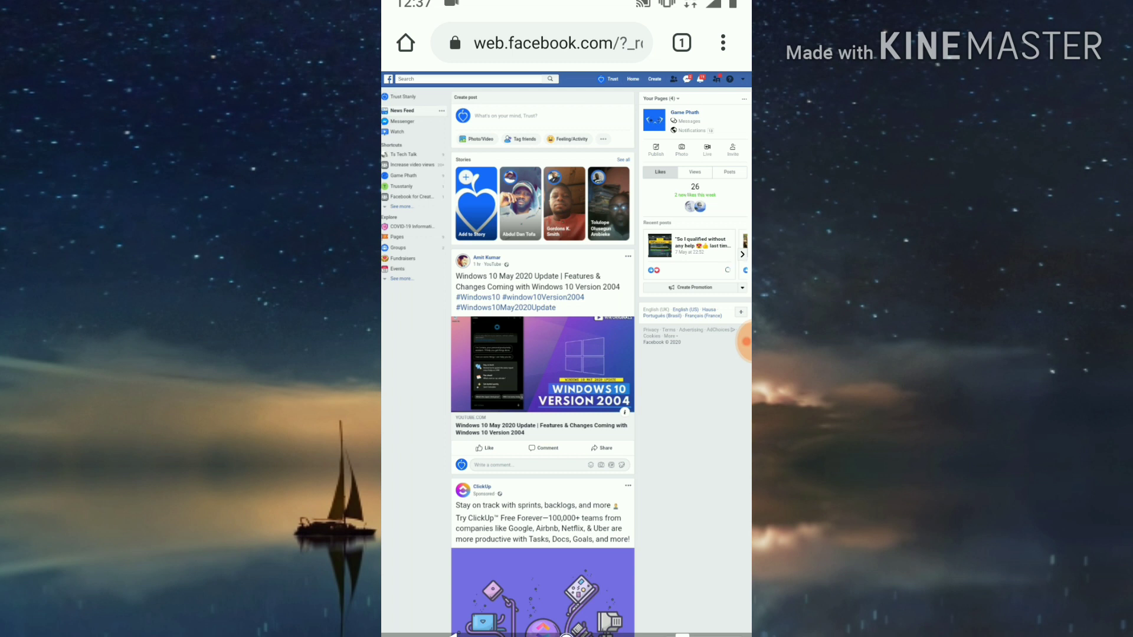
Open a second, blank tab from the tab switcher
{"action": "left_click", "coordinate": [682, 42]}
{"action": "left_click", "coordinate": [410, 43]}
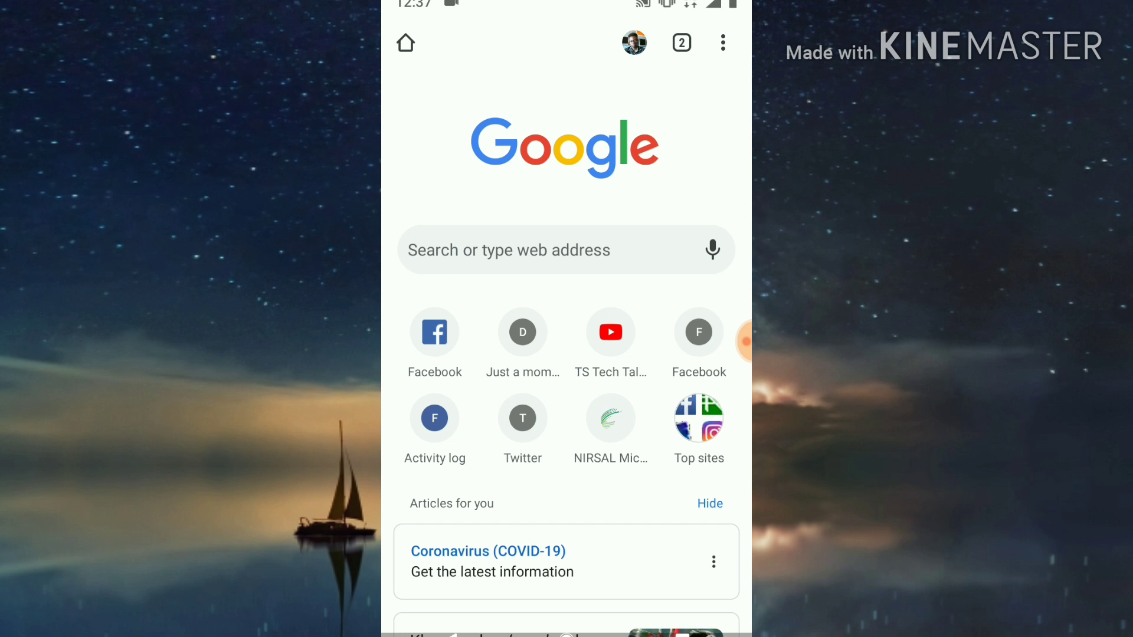
{"action": "left_click", "coordinate": [723, 42]}
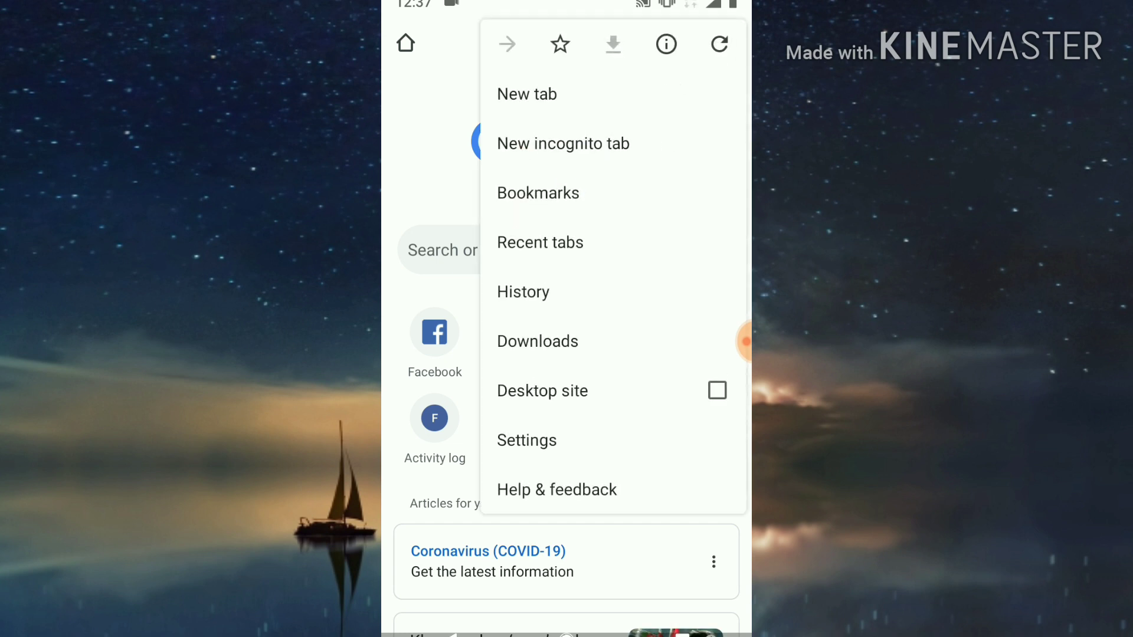
{"action": "key", "text": "Escape"}
{"action": "left_click", "coordinate": [723, 42]}
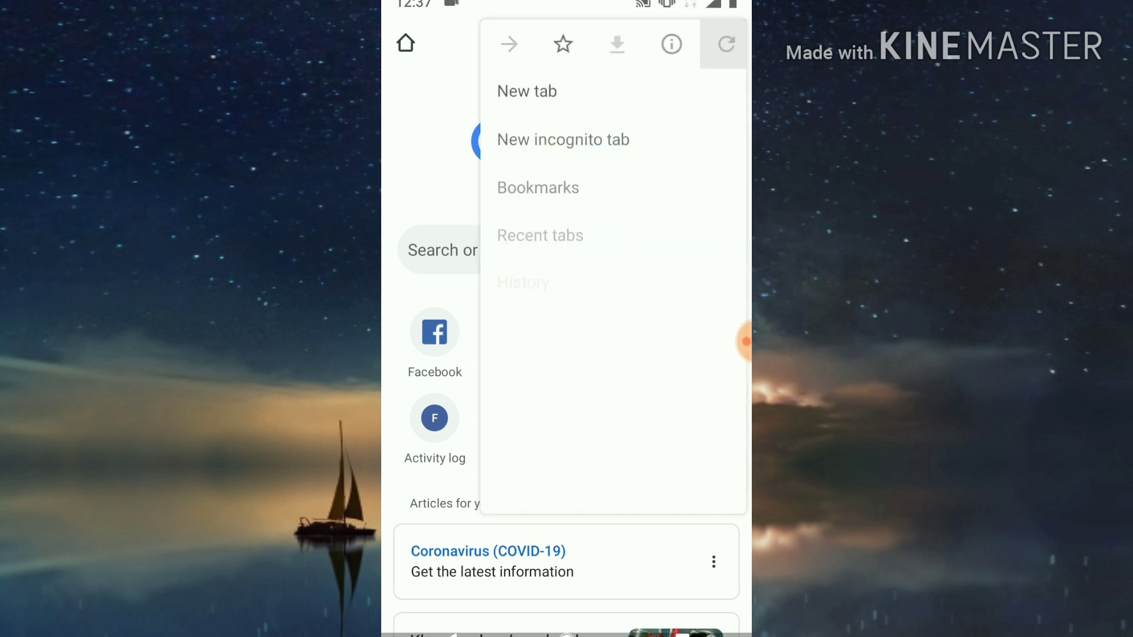
{"action": "key", "text": "Escape"}
Enter 'google.co' and go to the autocompleted Google AdSense address
{"action": "left_click", "coordinate": [566, 249]}
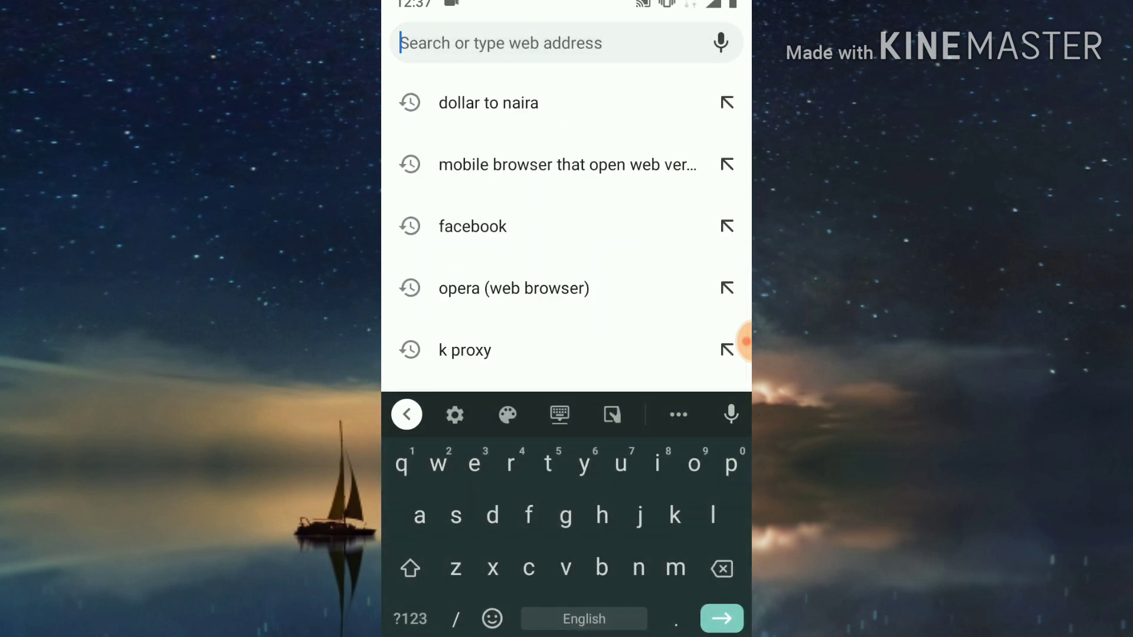
{"action": "type", "text": "goi"}
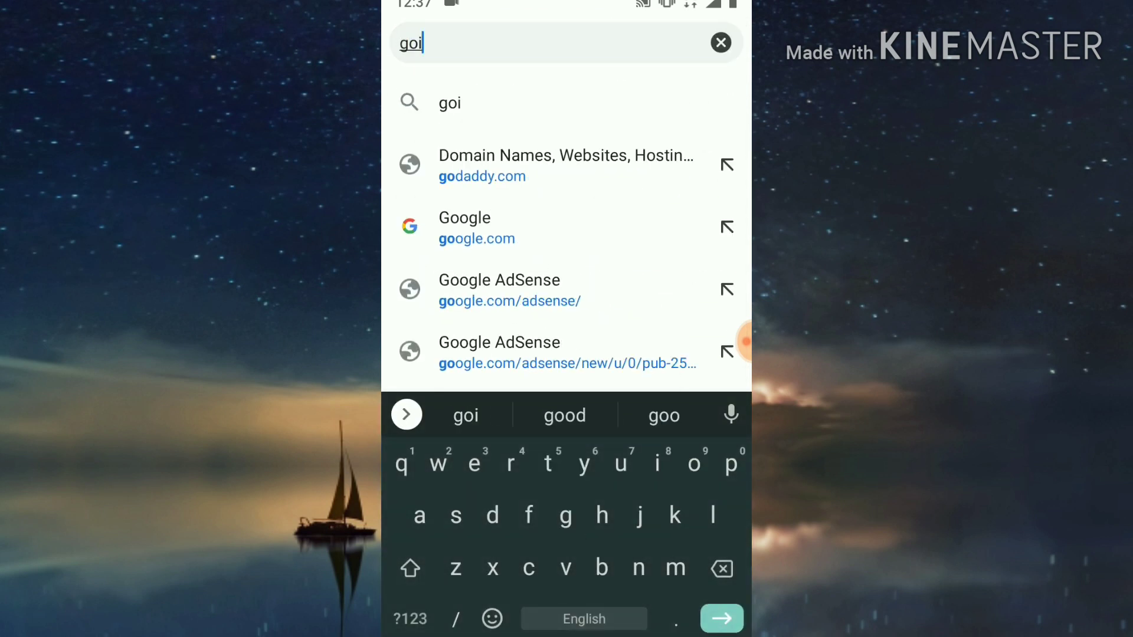
{"action": "key", "text": "BackSpace"}
{"action": "type", "text": "ogl"}
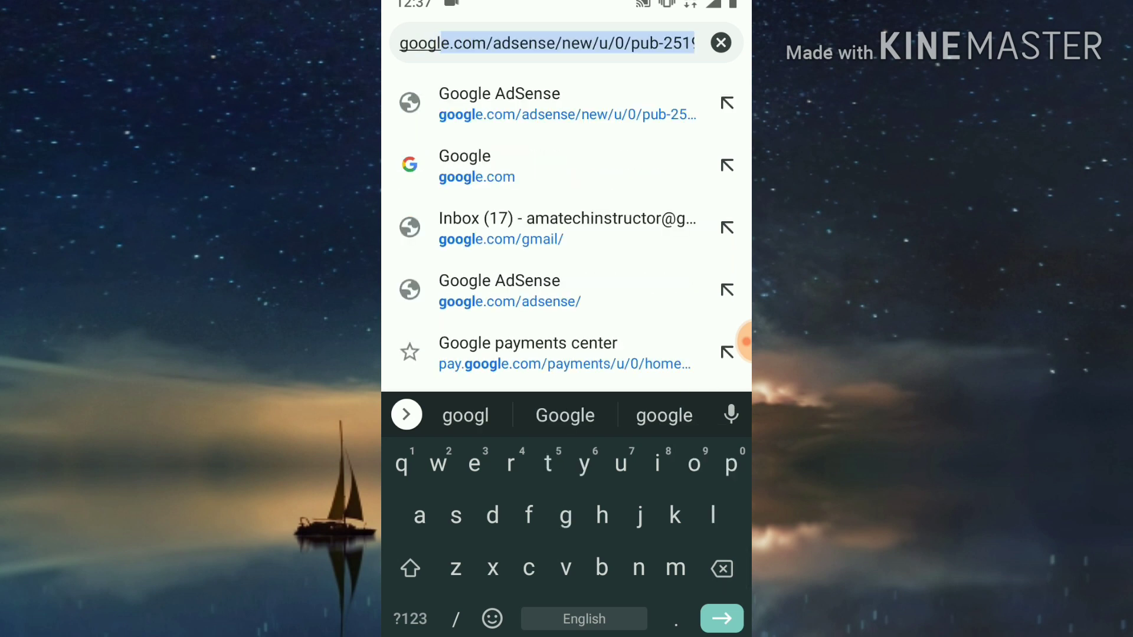
{"action": "left_click", "coordinate": [564, 415]}
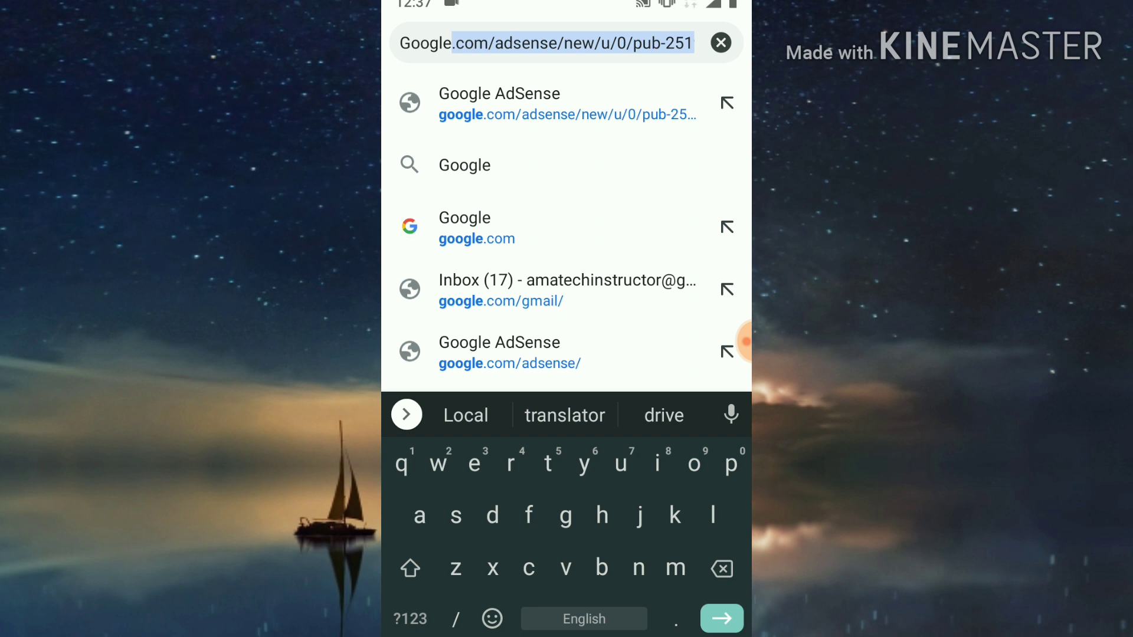
{"action": "type", "text": ".co"}
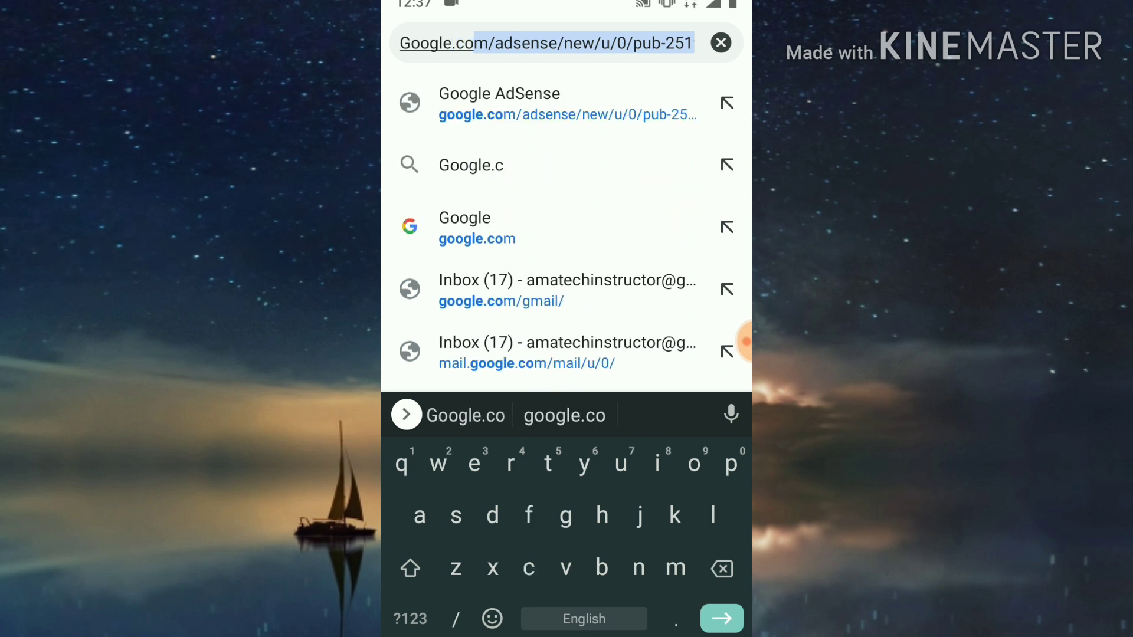
{"action": "key", "text": "Return"}
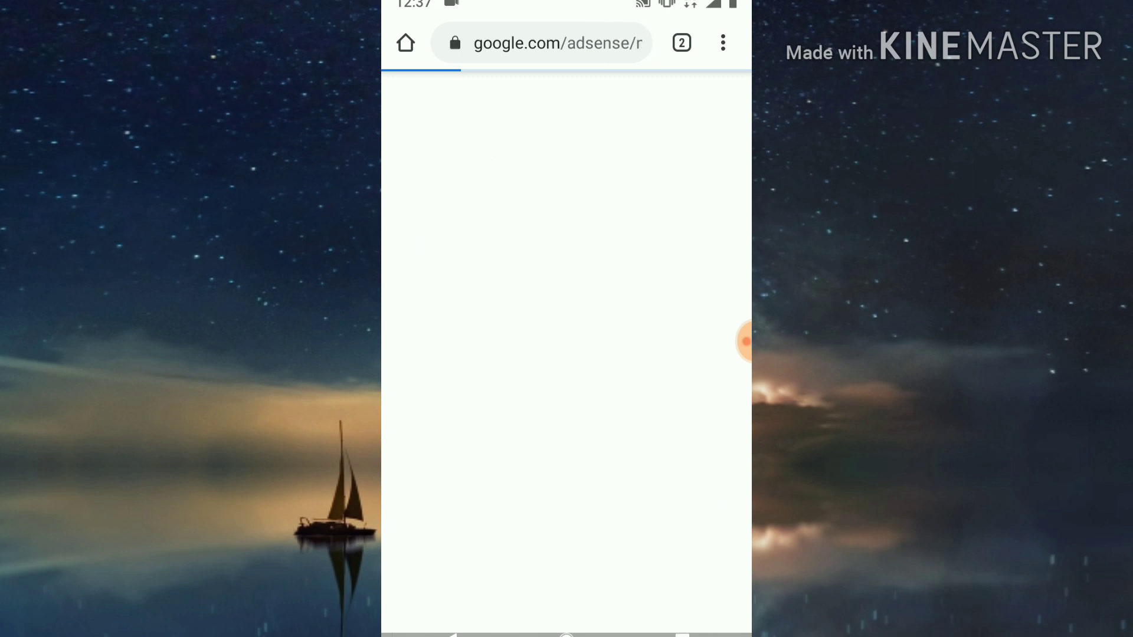
Go to google.com and search 'facebook' from the recent searches
{"action": "left_click", "coordinate": [542, 43]}
{"action": "type", "text": "g"}
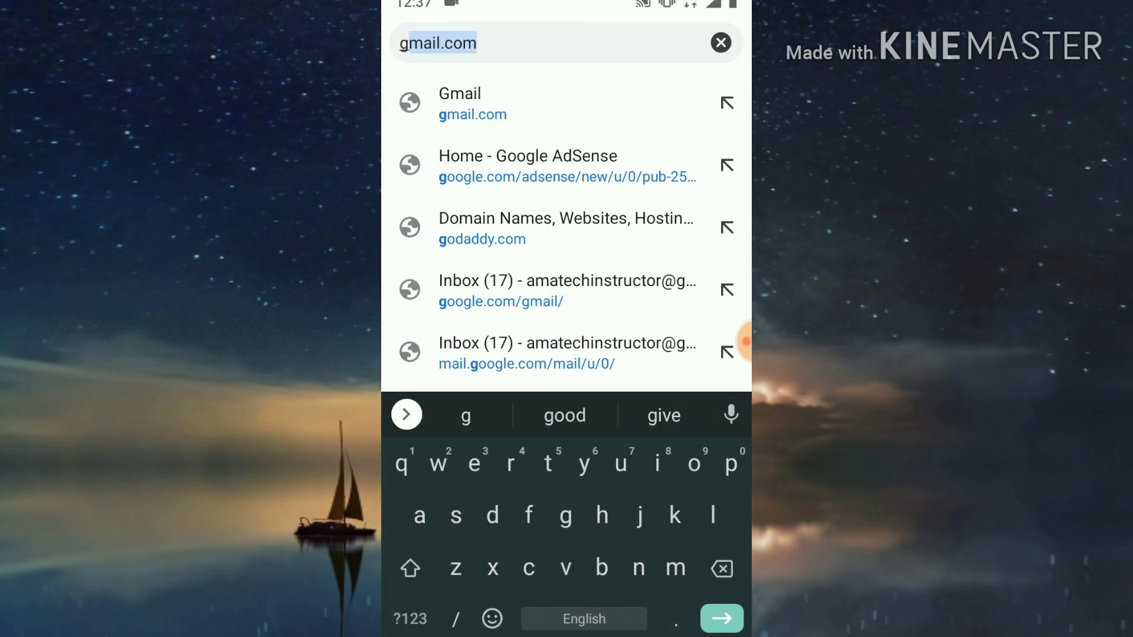
{"action": "type", "text": "oo"}
{"action": "left_click", "coordinate": [477, 166]}
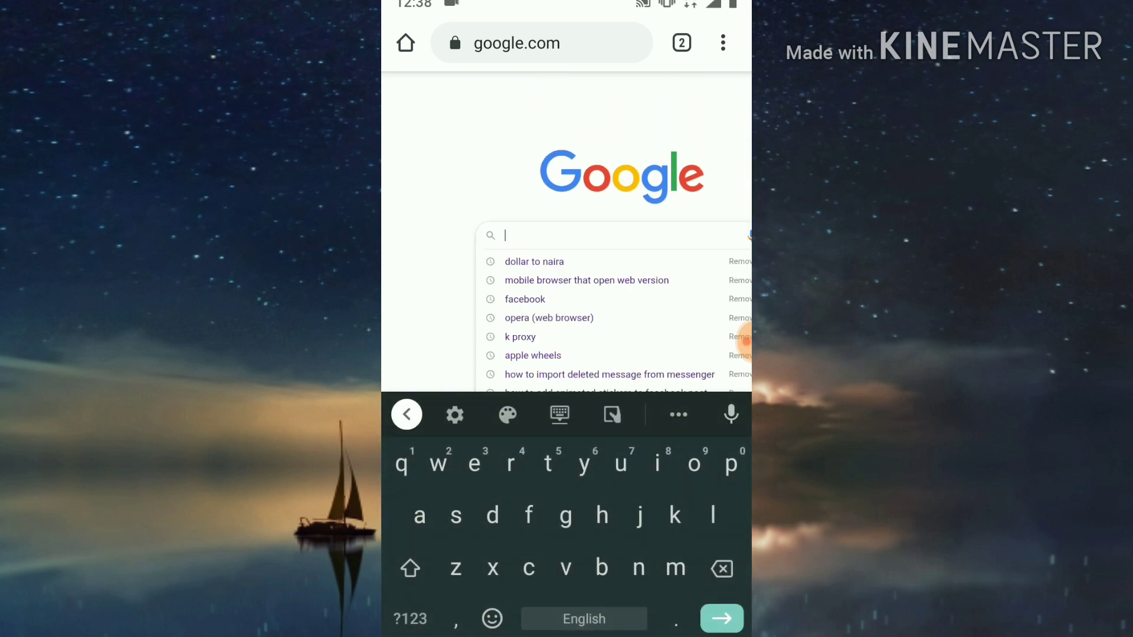
{"action": "left_click", "coordinate": [525, 299]}
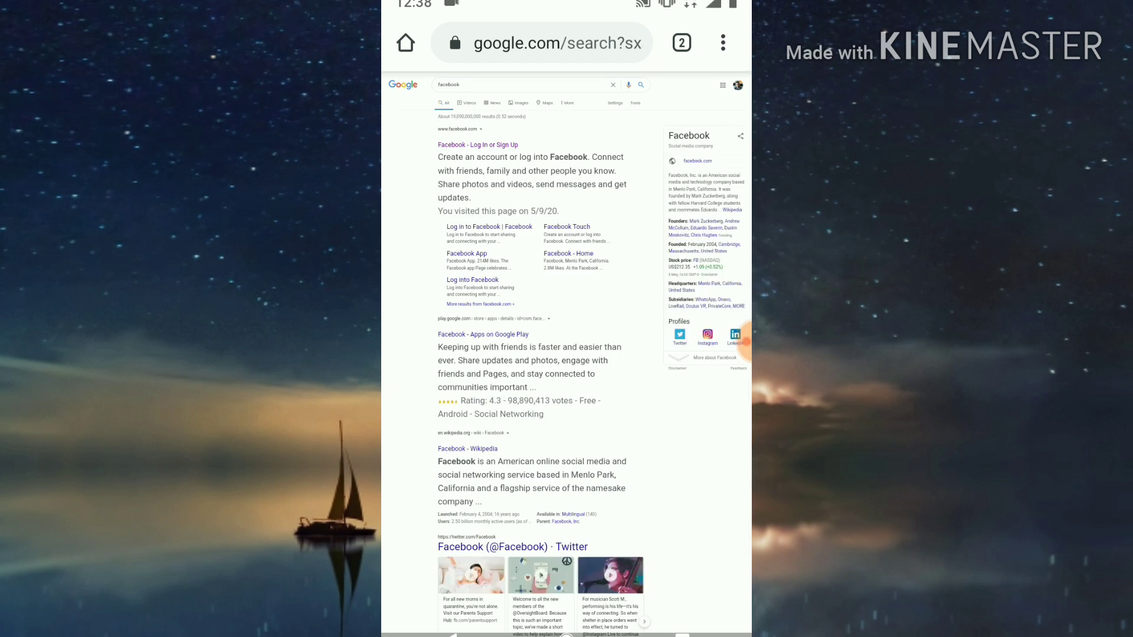
Open the 'Facebook - Log In or Sign Up' result to reach the desktop feed
{"action": "left_click", "coordinate": [481, 129]}
{"action": "key", "text": "Escape"}
{"action": "left_click", "coordinate": [481, 128]}
{"action": "left_click", "coordinate": [478, 144]}
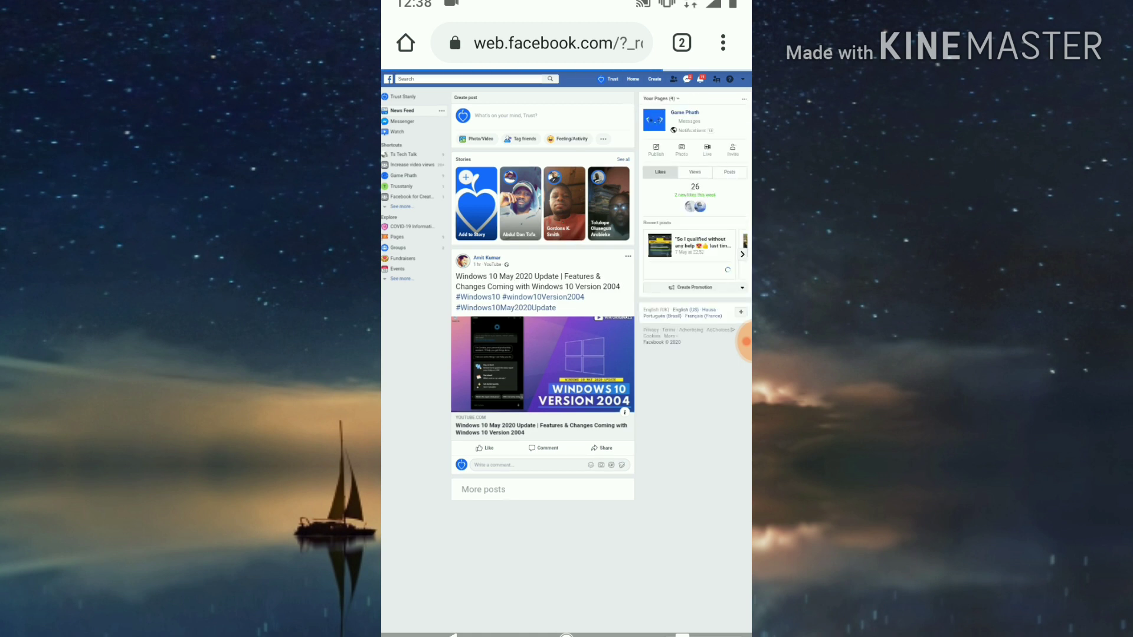
Zoom into the news feed and pan over the left sidebar's Shortcuts list
{"action": "double_click", "coordinate": [543, 236]}
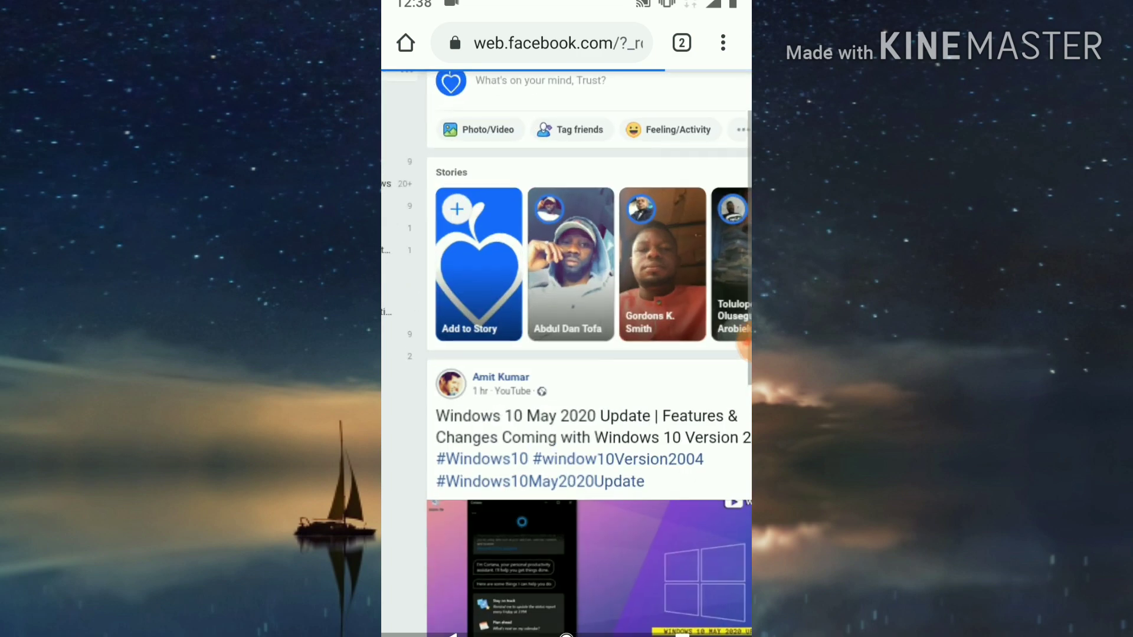
{"action": "left_click_drag", "start_coordinate": [531, 354], "coordinate": [634, 354]}
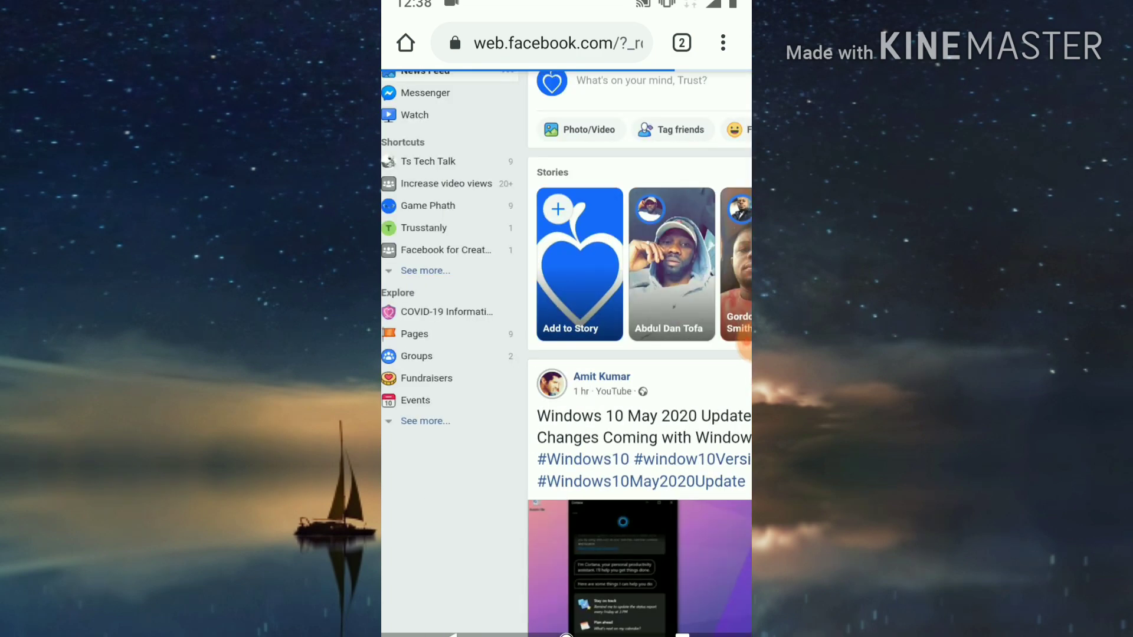
{"action": "scroll", "coordinate": [472, 201], "scroll_direction": "up", "scroll_amount": 3}
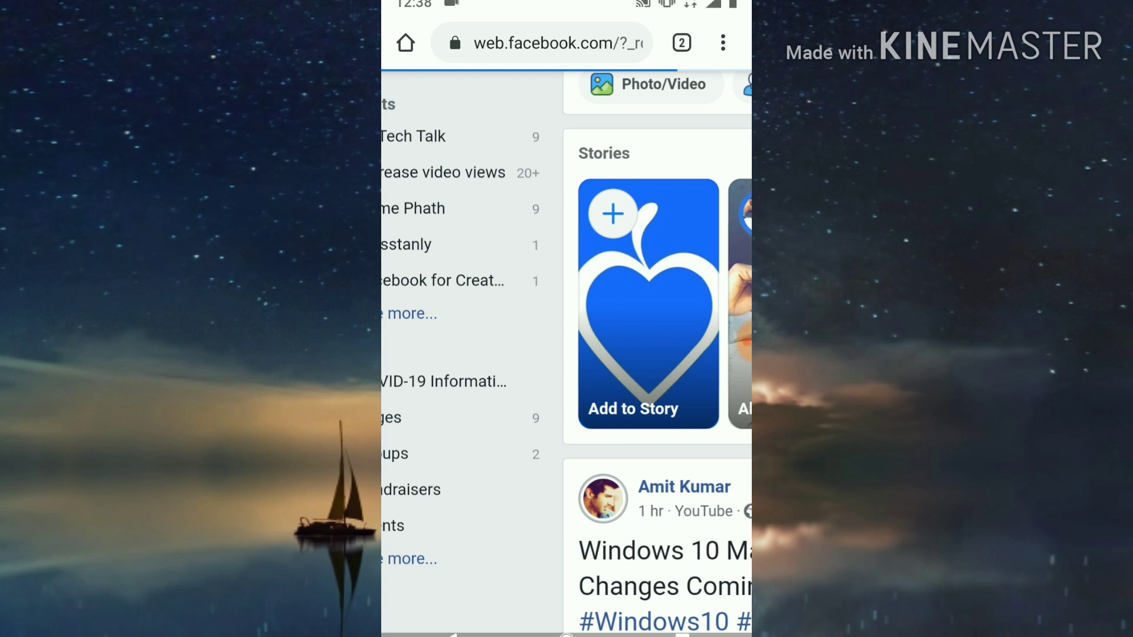
{"action": "left_click_drag", "start_coordinate": [531, 354], "coordinate": [587, 354]}
{"action": "left_click", "coordinate": [458, 208]}
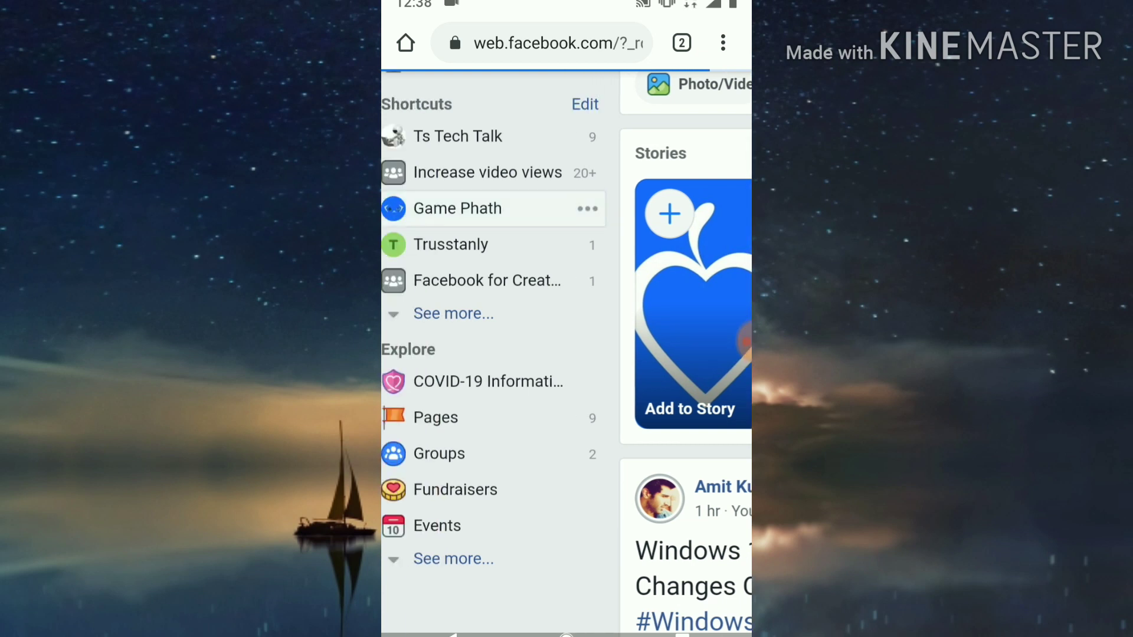
{"action": "scroll", "coordinate": [493, 354], "scroll_direction": "up", "scroll_amount": 5}
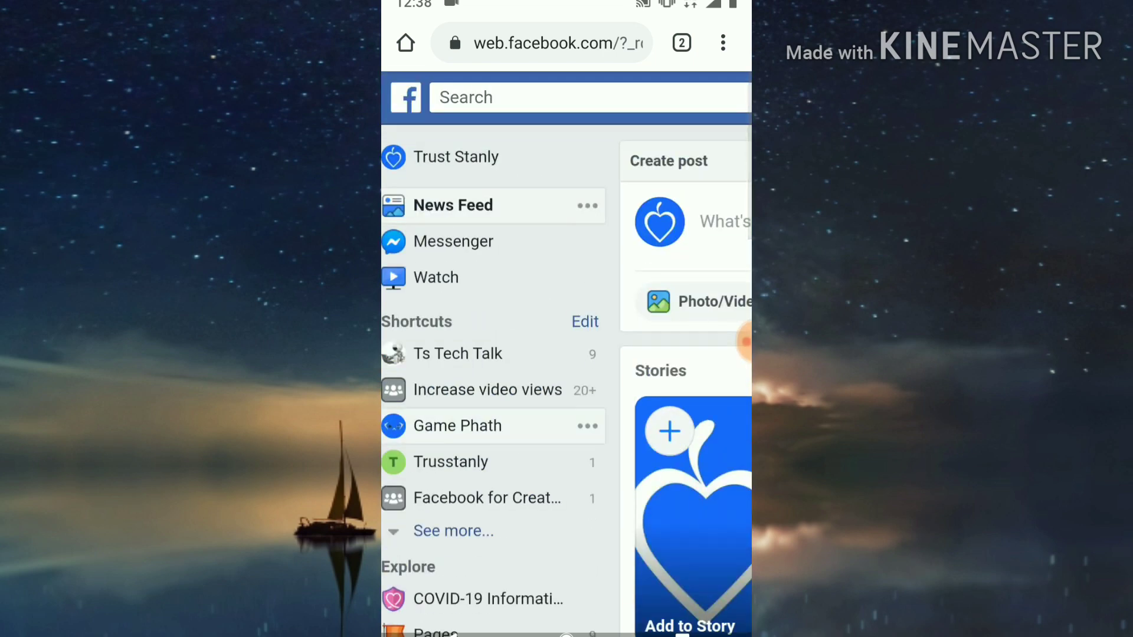
Pan past the stories to the Your Pages panel for Game Phath showing 26 likes
{"action": "left_click_drag", "start_coordinate": [649, 413], "coordinate": [443, 413]}
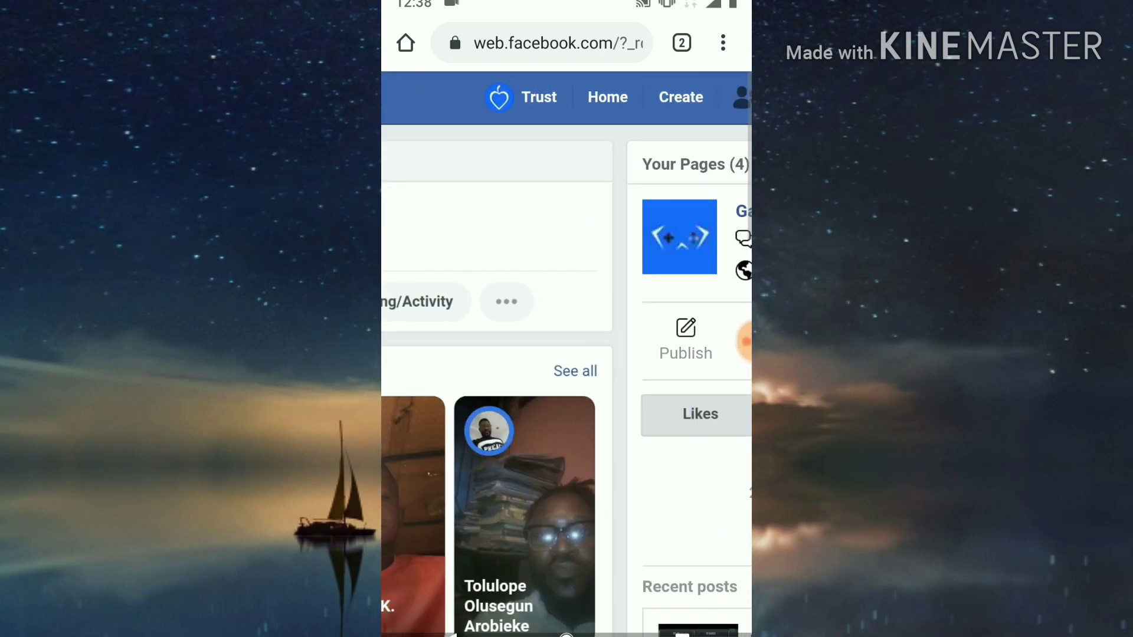
{"action": "left_click_drag", "start_coordinate": [649, 413], "coordinate": [390, 413]}
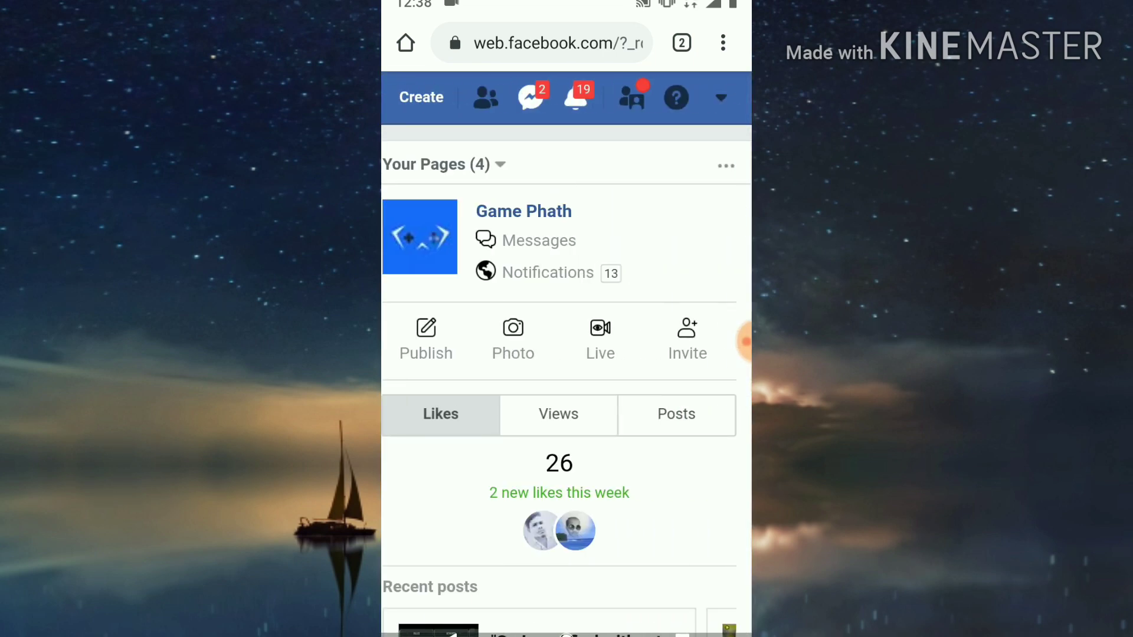
{"action": "left_click_drag", "start_coordinate": [413, 413], "coordinate": [679, 413]}
{"action": "mouse_move", "coordinate": [413, 413]}
{"action": "left_mouse_down"}
{"action": "mouse_move", "coordinate": [738, 413]}
{"action": "mouse_move", "coordinate": [413, 413]}
{"action": "left_mouse_up"}
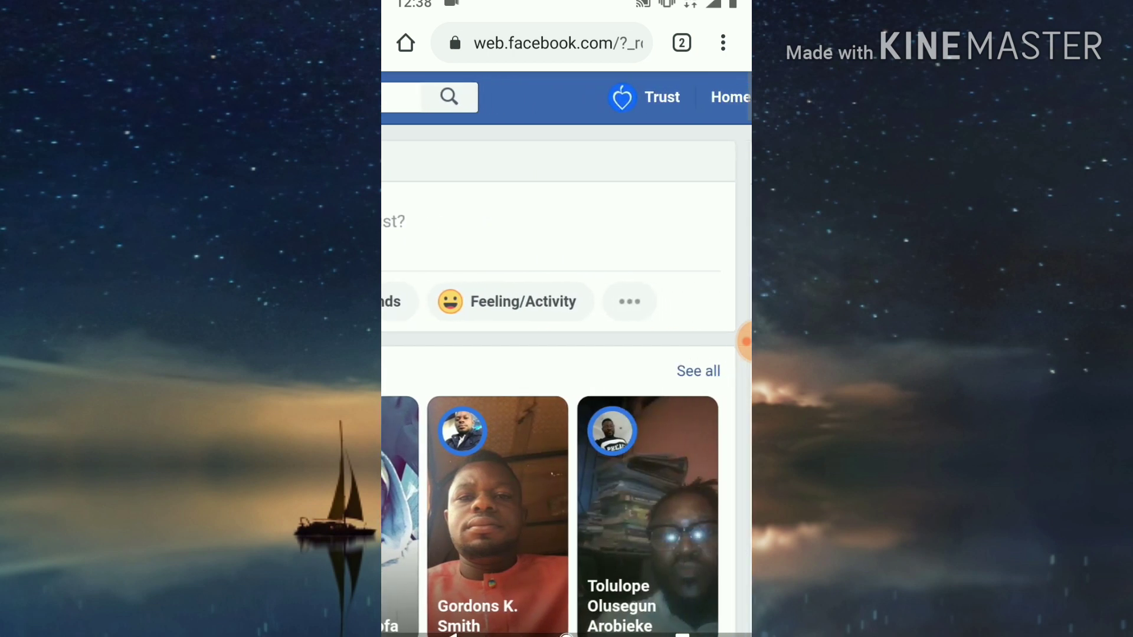
{"action": "left_click_drag", "start_coordinate": [679, 413], "coordinate": [413, 413]}
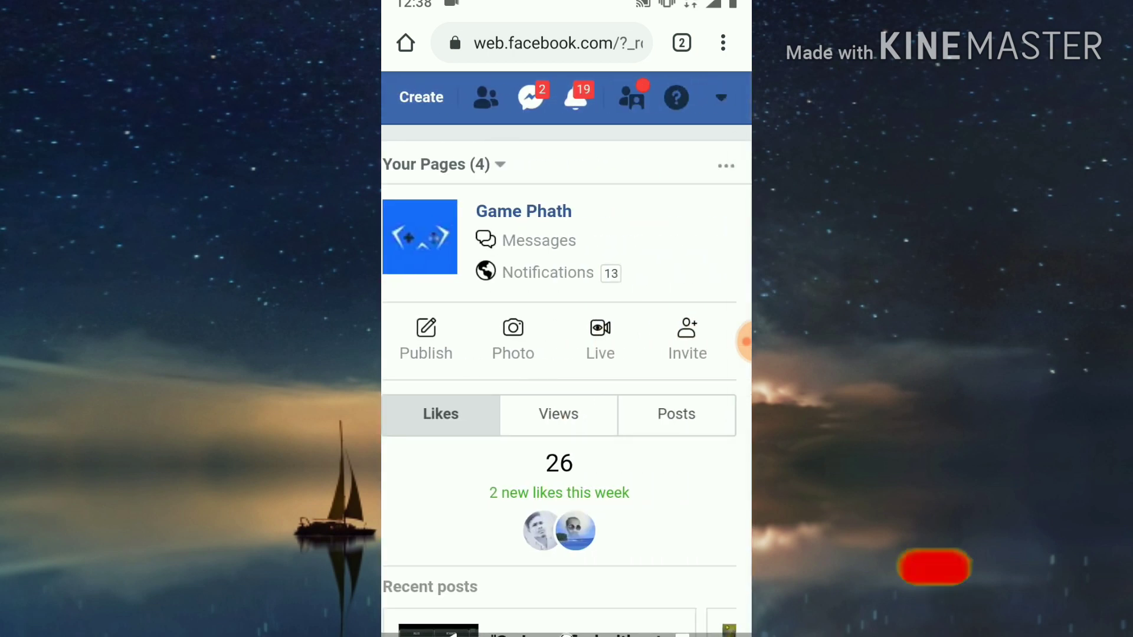